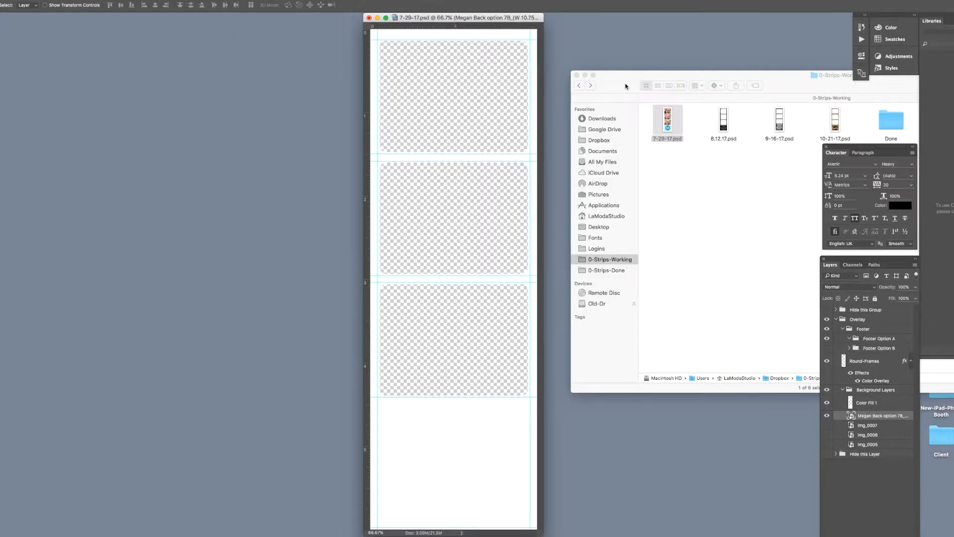
- Move the circular blue M logo layer above Color Fill 1 and reposition the logo slightly within the strip's footer
mouse_move(514, 22)
mouse_down()
mouse_move(479, 26)
mouse_move(525, 22)
mouse_move(504, 23)
mouse_up()
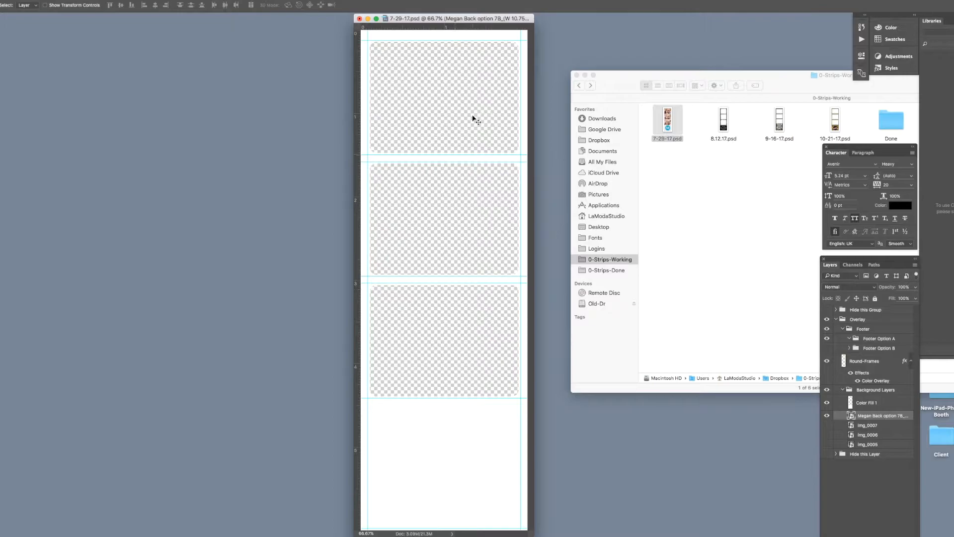
drag(485, 20, 463, 22)
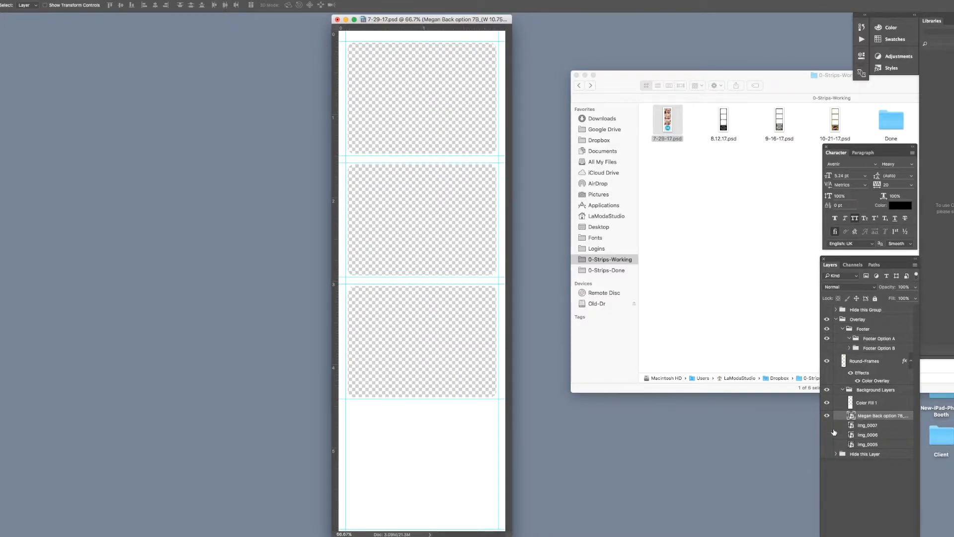
click(826, 416)
click(827, 417)
drag(854, 417, 854, 400)
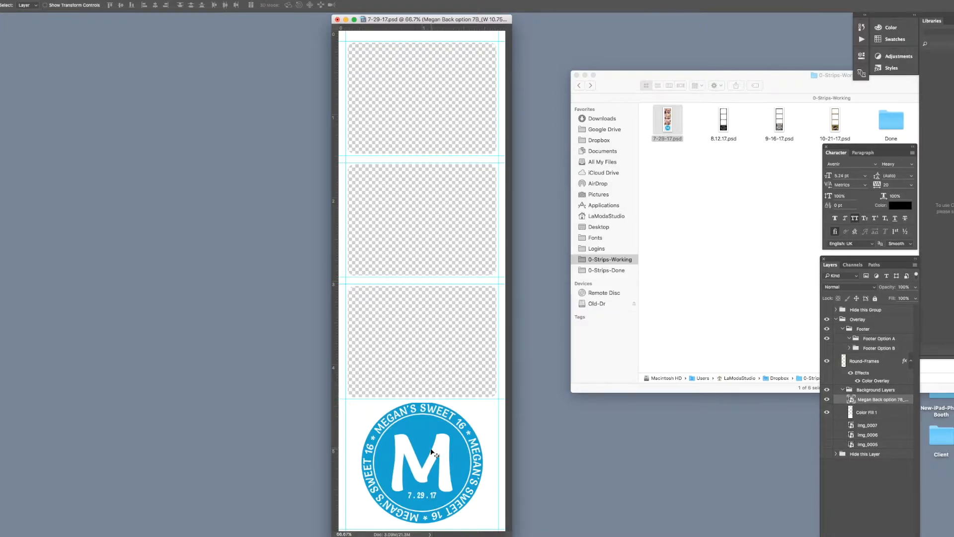
mouse_move(431, 451)
mouse_down()
mouse_move(452, 452)
mouse_move(394, 455)
mouse_move(432, 452)
mouse_up()
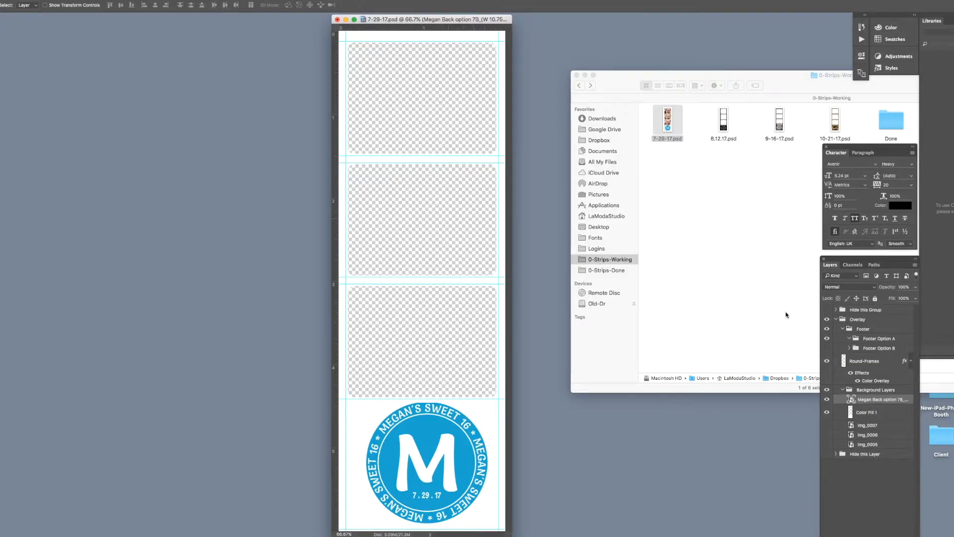
- Check the photo size and position guides stored in the Hide this Layer group
click(837, 454)
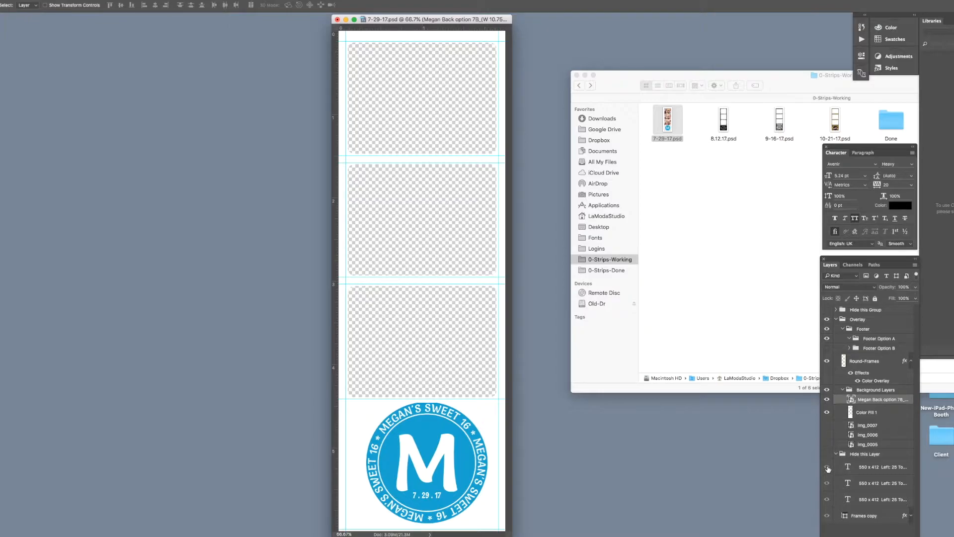
click(828, 468)
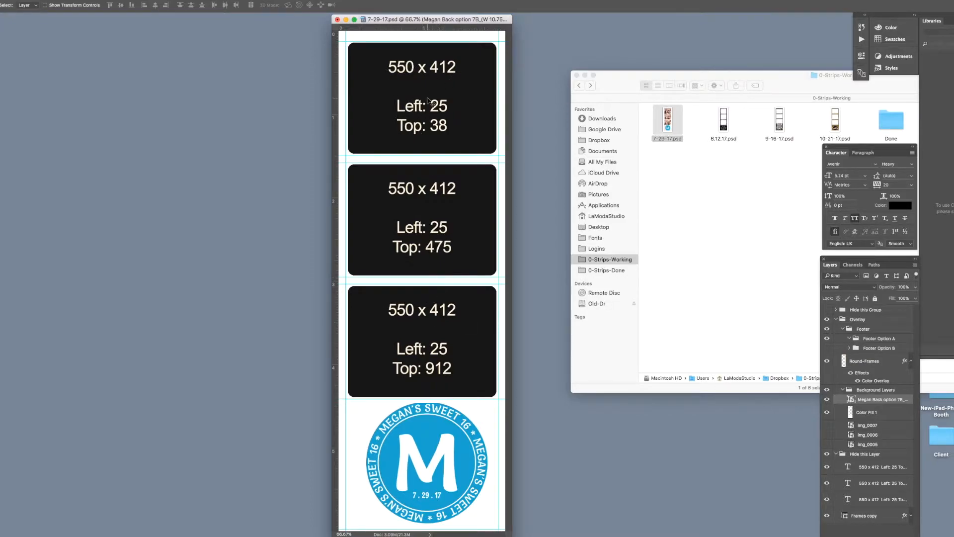
click(827, 455)
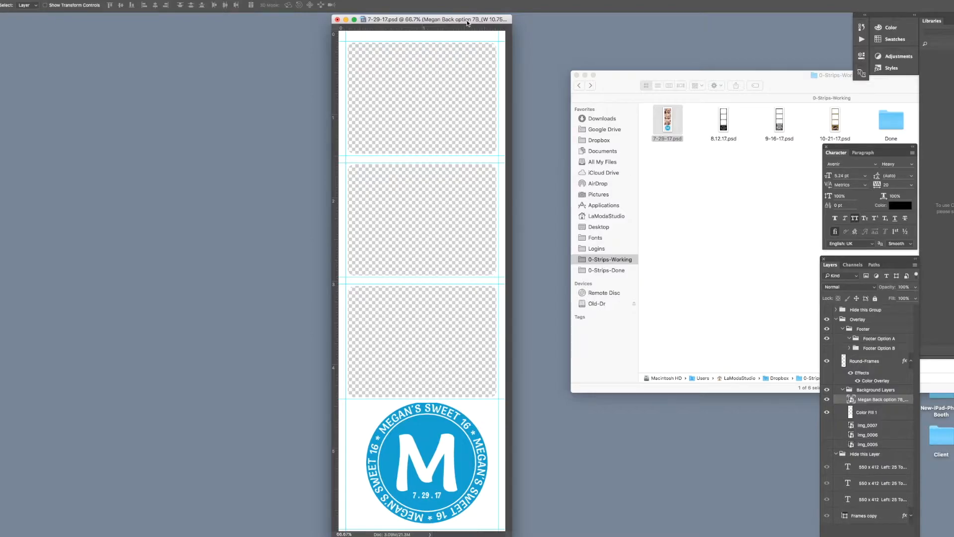
- Show the sample photo layers img_0007, img_0006 and img_0005 in the three frames, keeping the Hide this Layer group hidden
drag(466, 20, 417, 19)
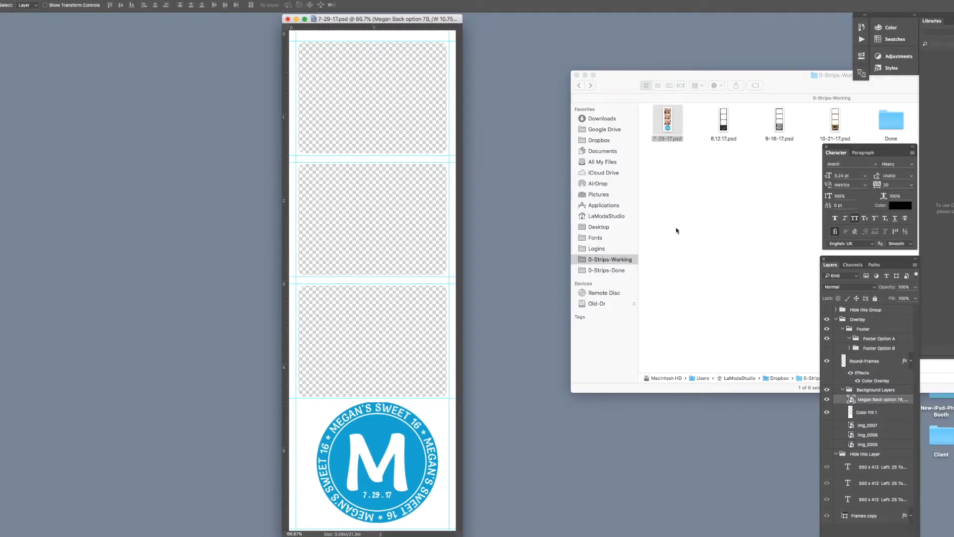
drag(827, 425, 826, 455)
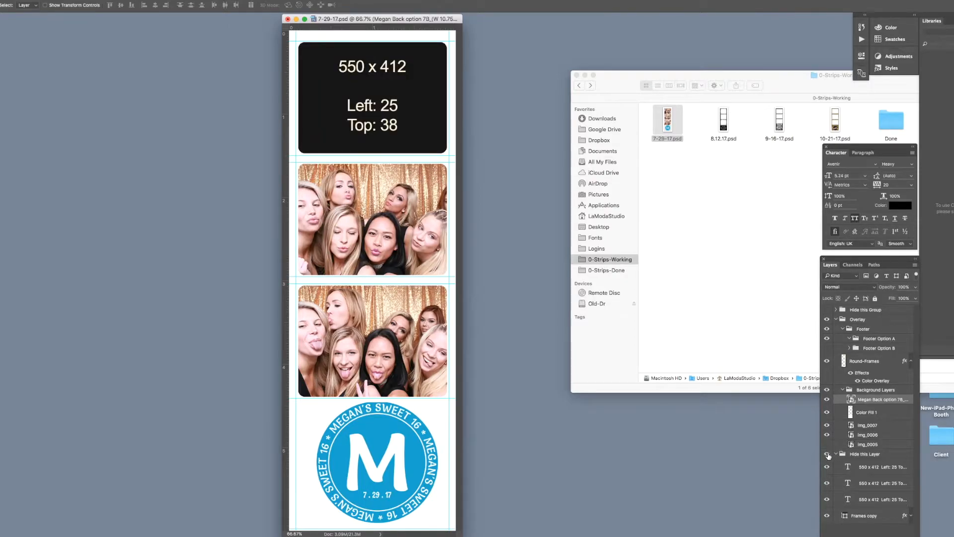
click(827, 455)
click(827, 444)
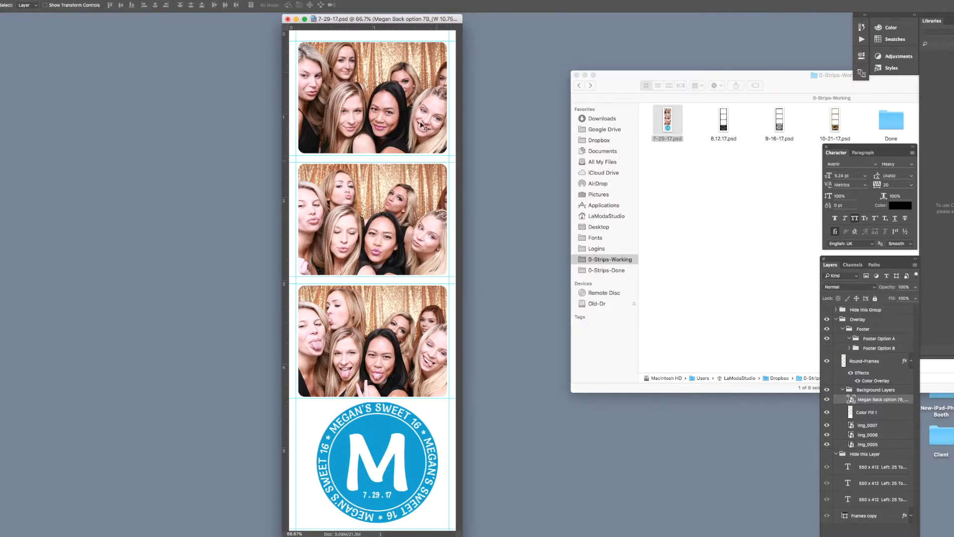
drag(408, 21, 371, 22)
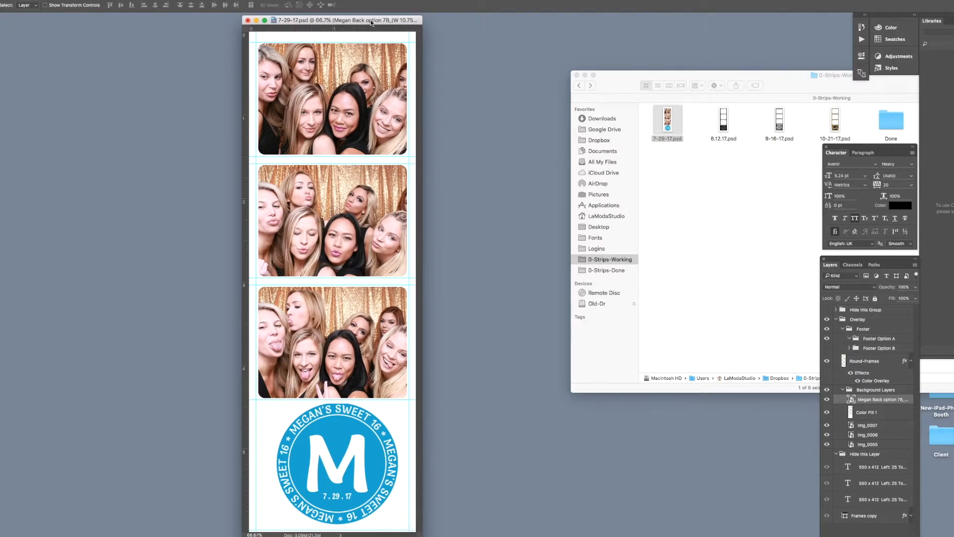
- Switch to Finder and compare the contents of the 0-Strips-Working and 0-Strips-Done folders, previewing the finished PNG strips
drag(624, 80, 604, 71)
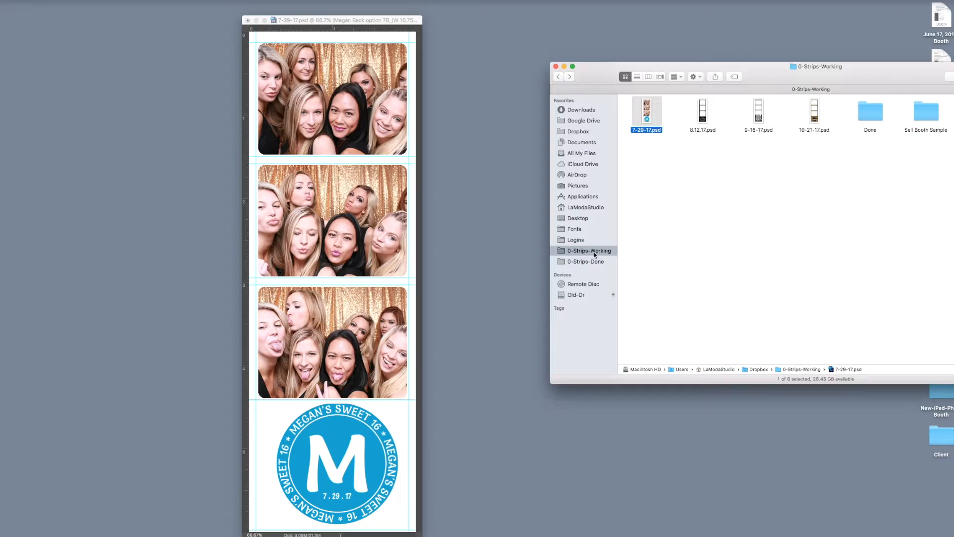
key(super+3)
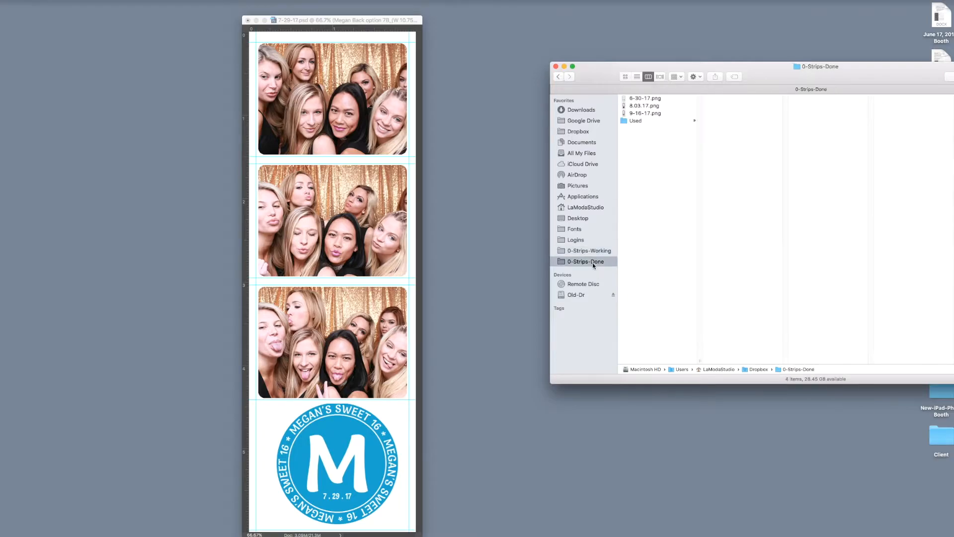
click(579, 252)
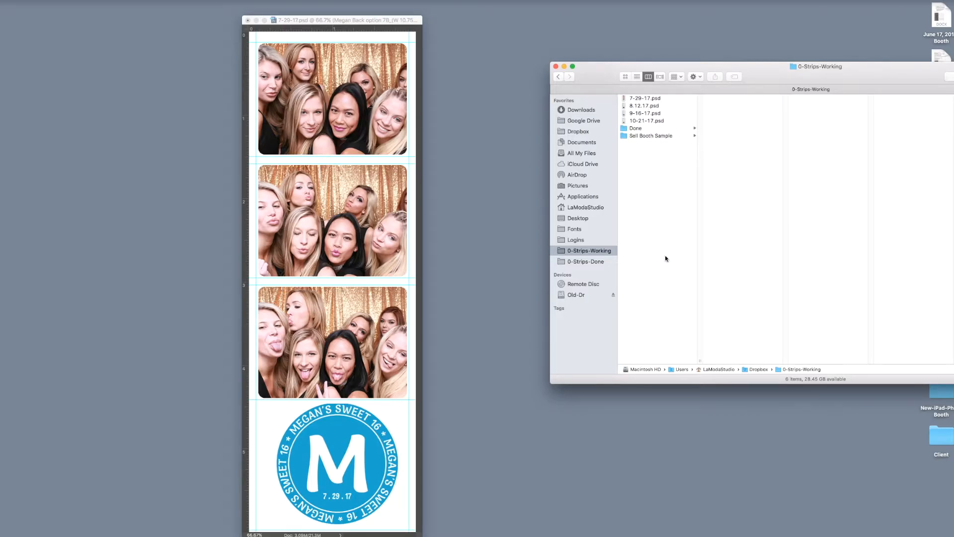
click(592, 264)
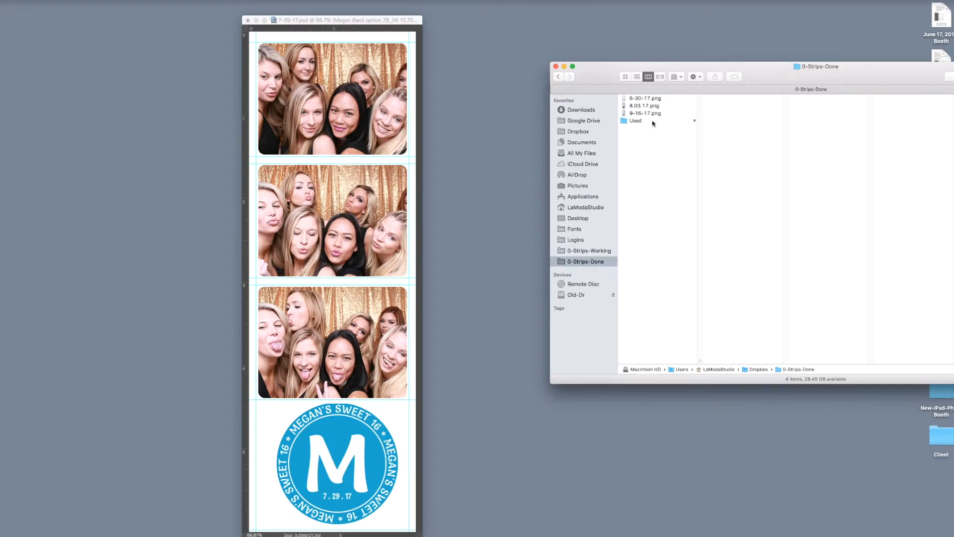
click(650, 98)
key(Down)
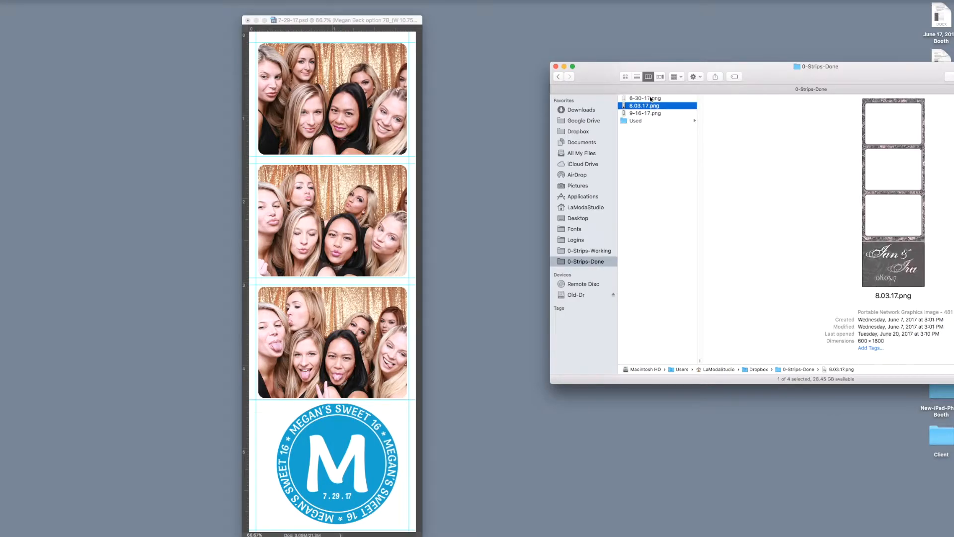
key(Down)
key(Up)
key(Up)
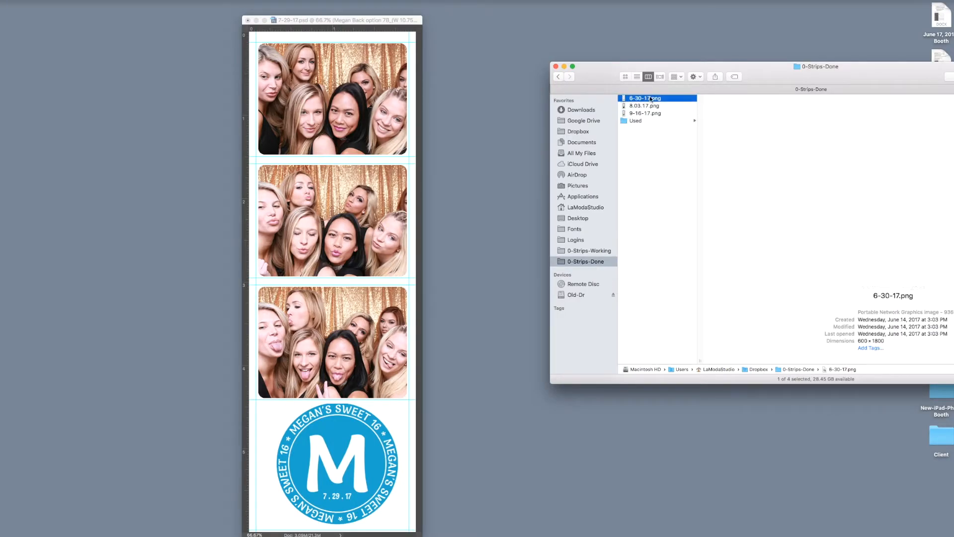
click(580, 252)
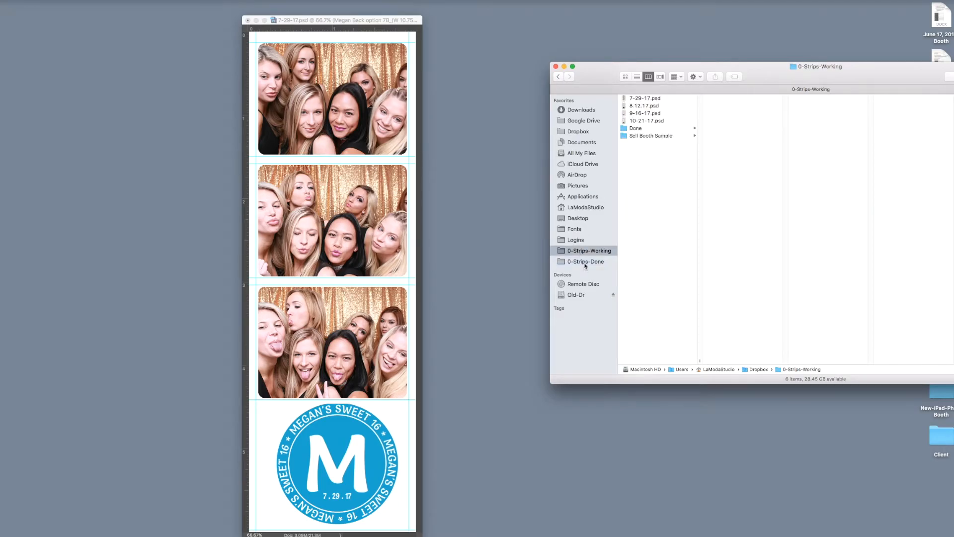
click(586, 262)
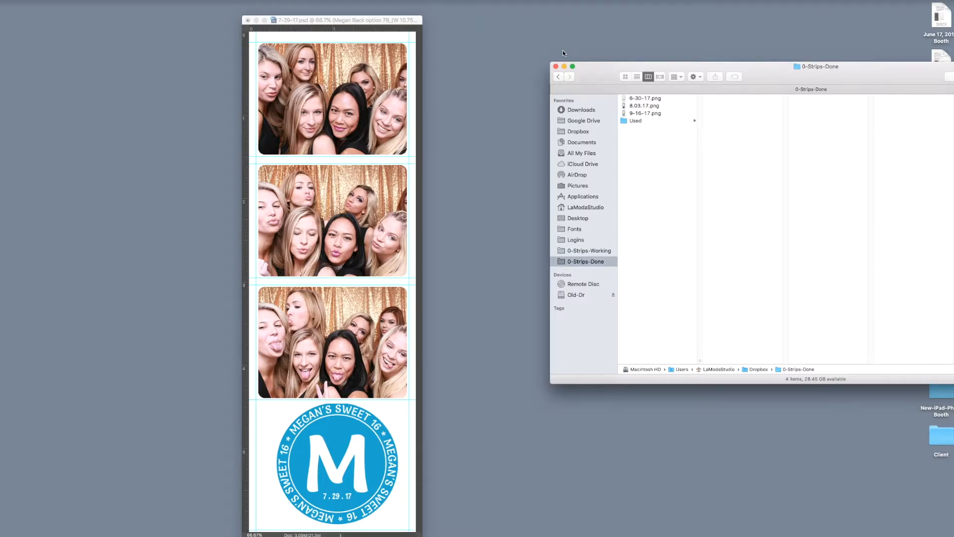
- Switch back to Photoshop and hide the sample photo layers img_0007, img_0006 and img_0005
click(393, 22)
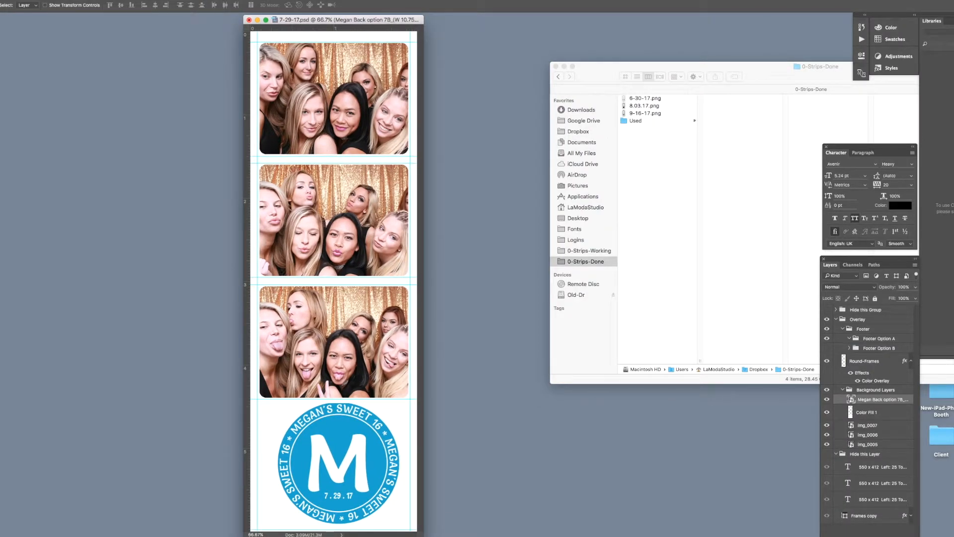
click(28, 0)
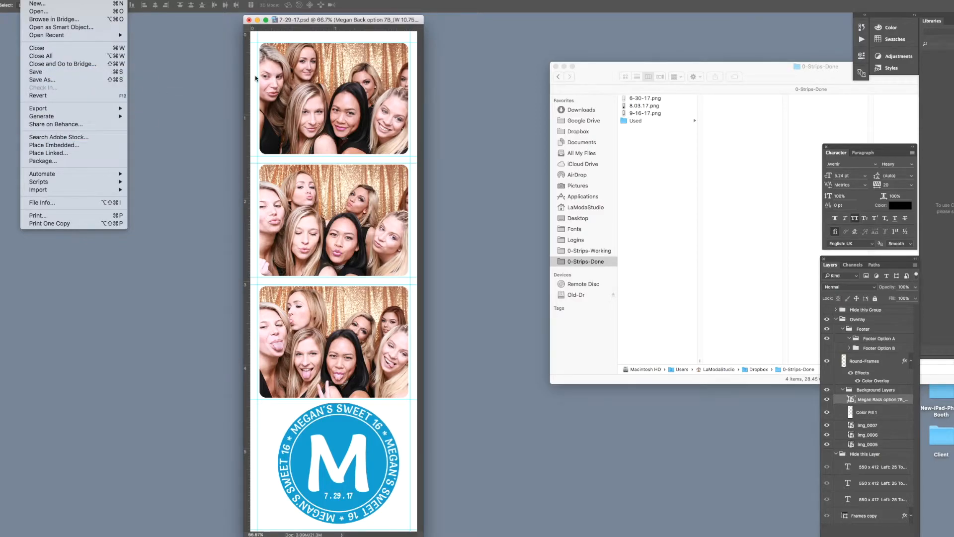
click(295, 19)
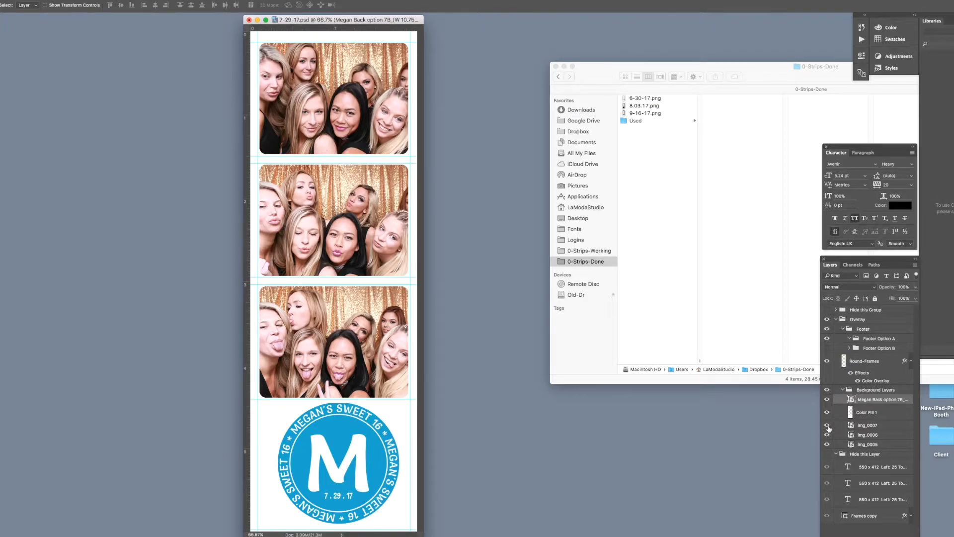
drag(827, 425, 828, 448)
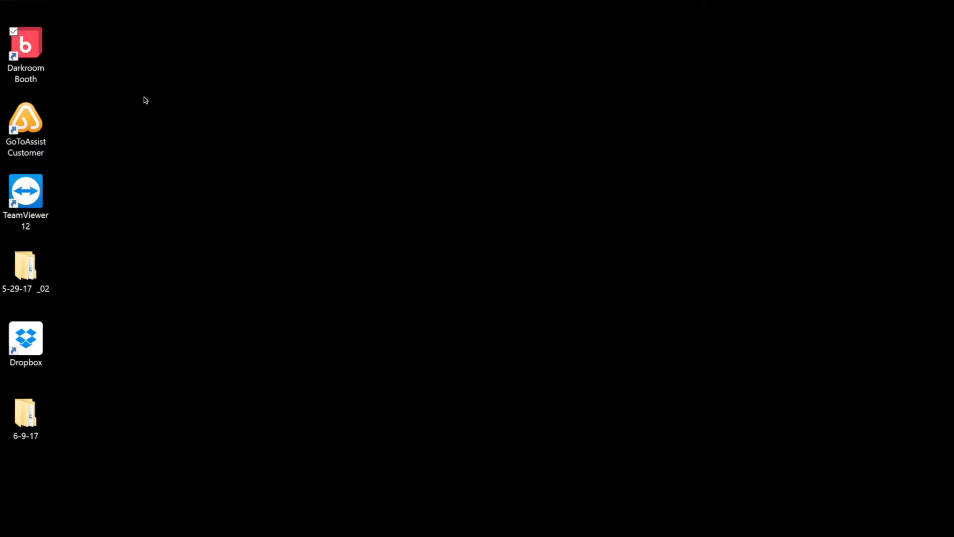
- Open Darkroom Booth and duplicate the 5-27-17 event
double_click(34, 46)
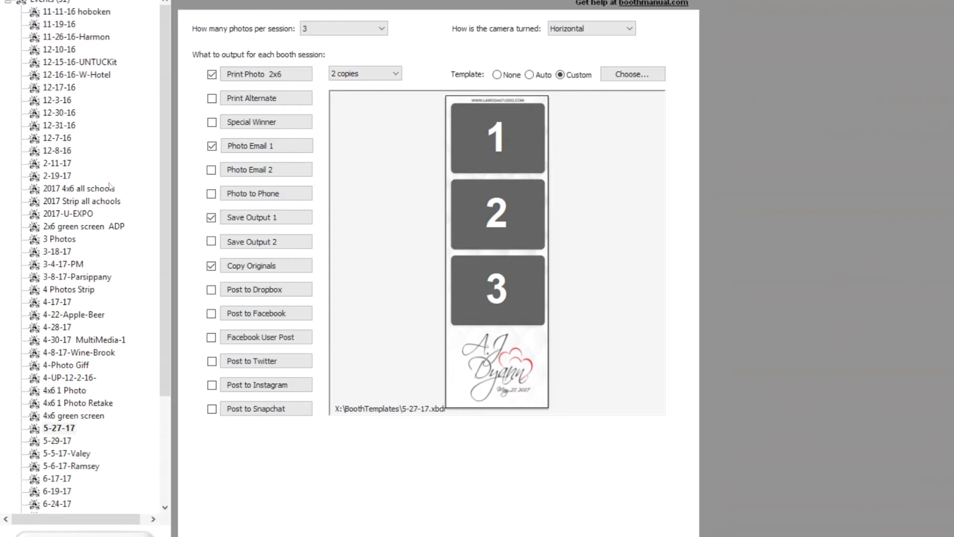
click(62, 430)
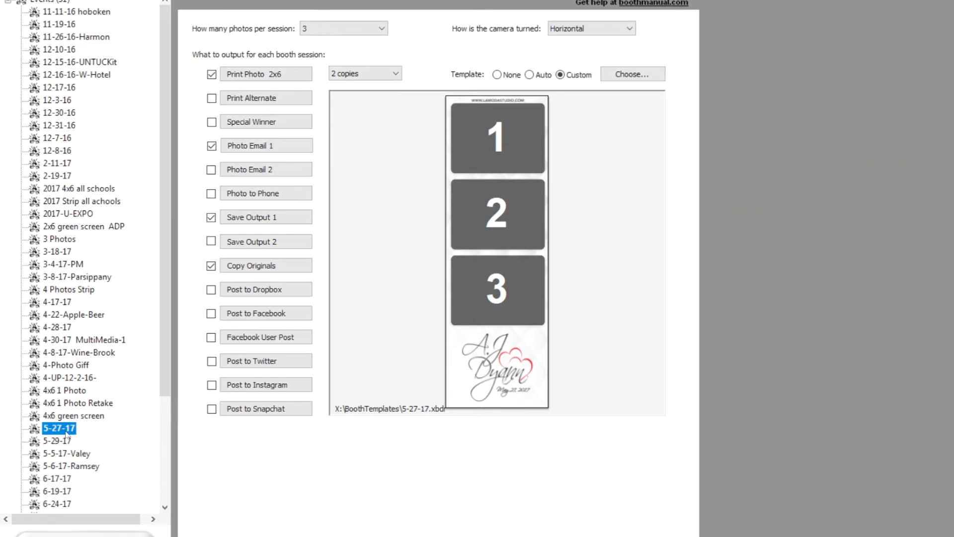
right_click(66, 434)
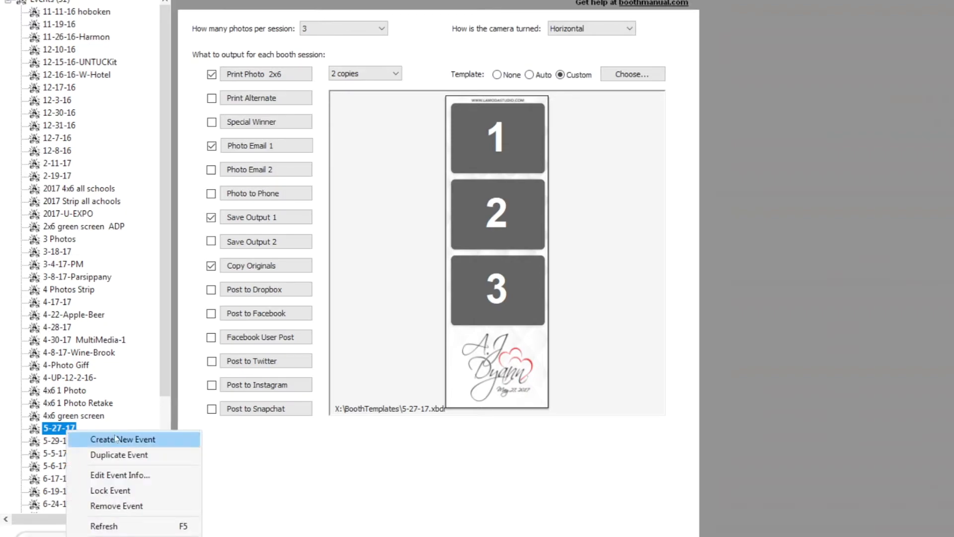
click(123, 454)
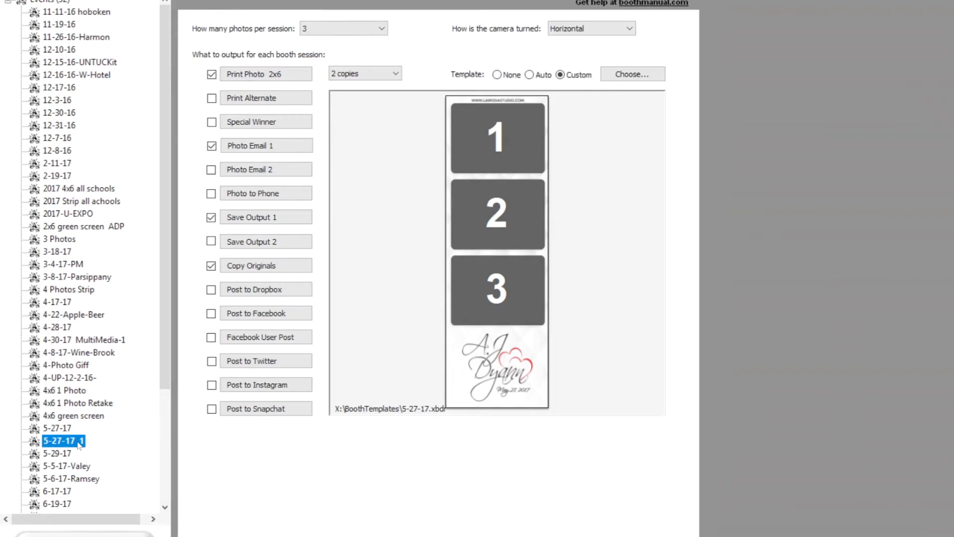
- Rename the duplicated event as 6-30-17
double_click(78, 441)
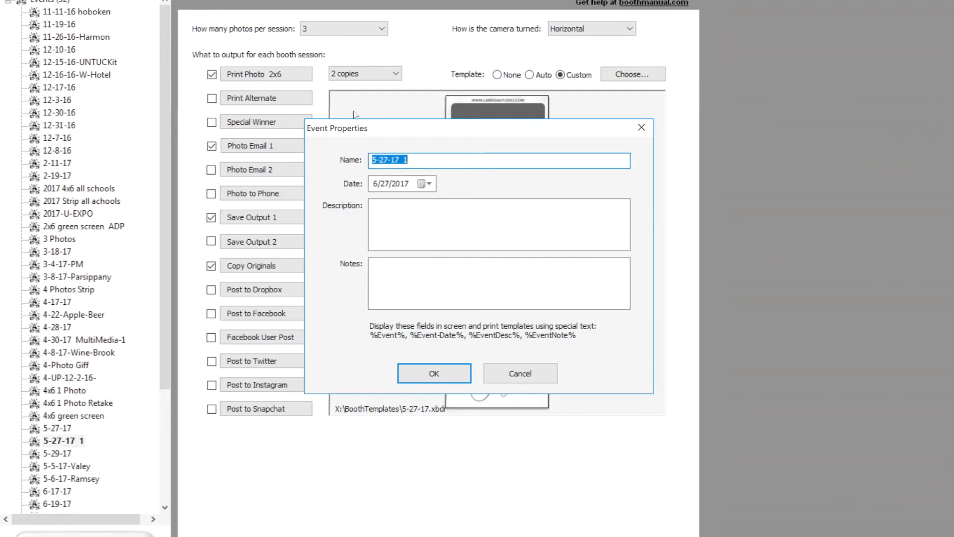
text(6-30-17)
click(451, 374)
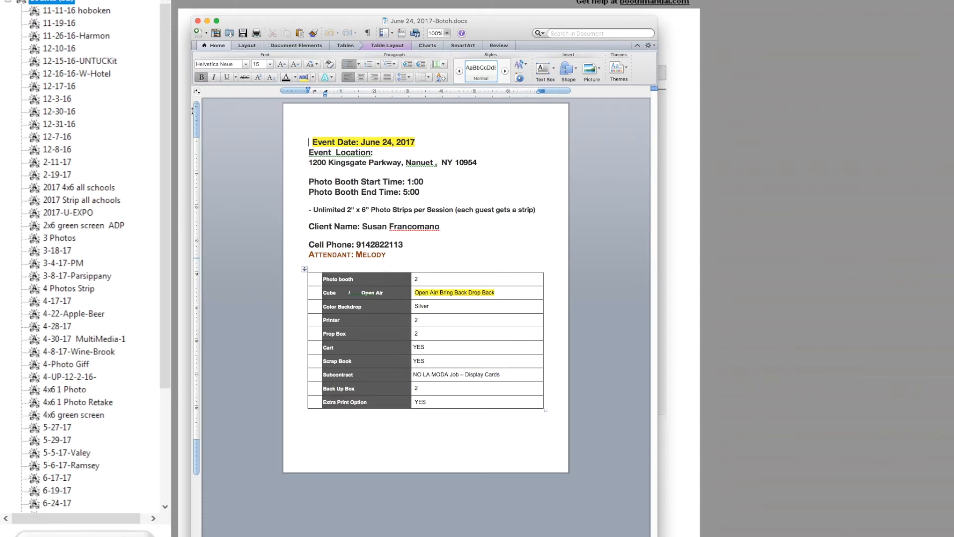
- Close the event's Word document and review the folder settings of Save Output 1 and Copy Originals
click(198, 20)
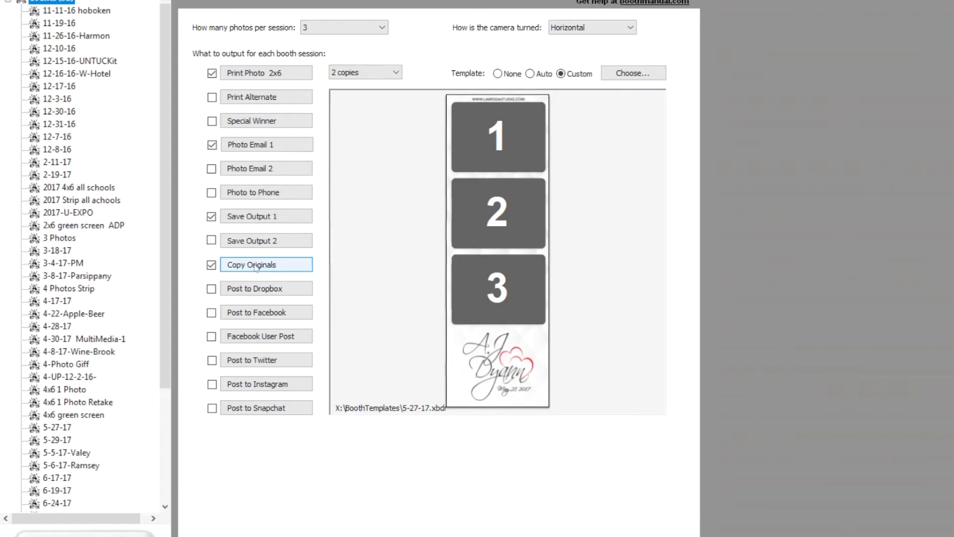
click(268, 219)
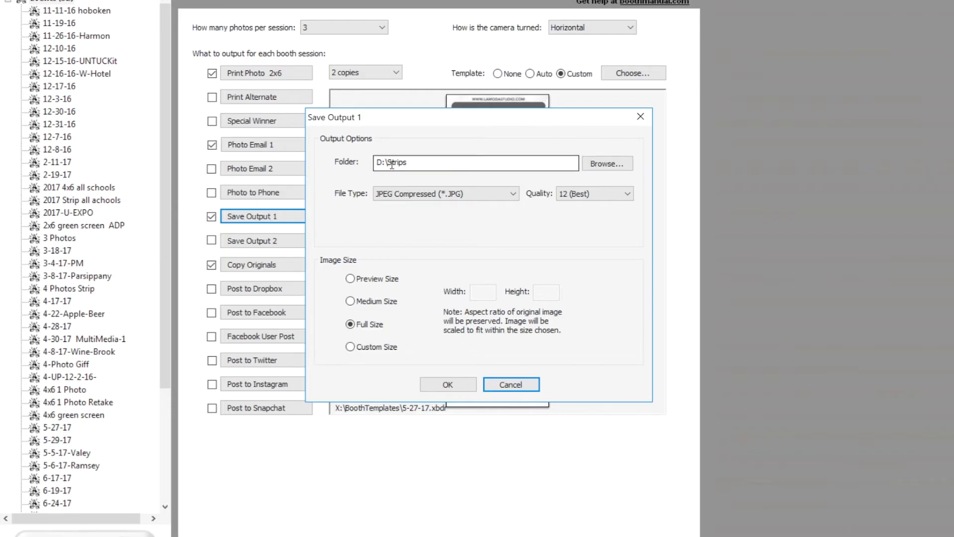
click(447, 385)
click(268, 265)
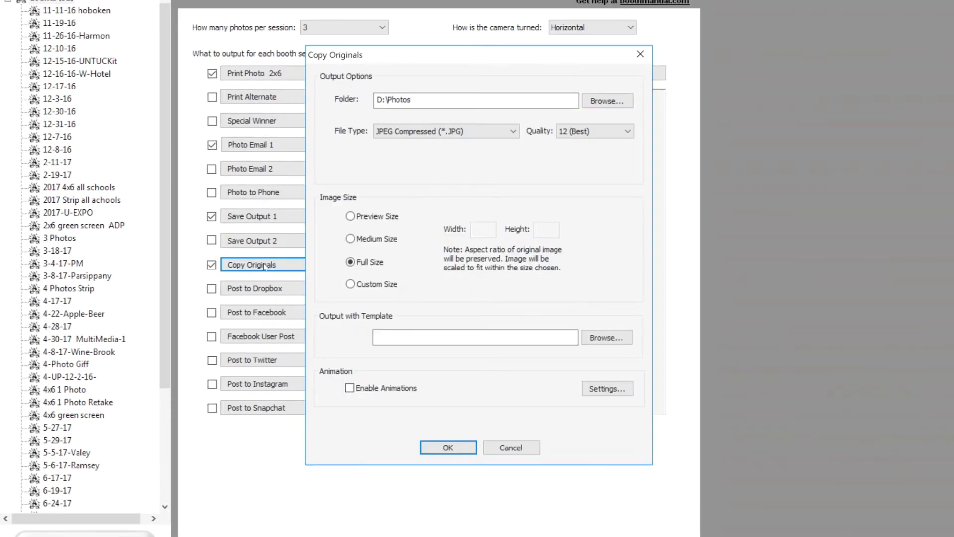
click(407, 99)
click(449, 447)
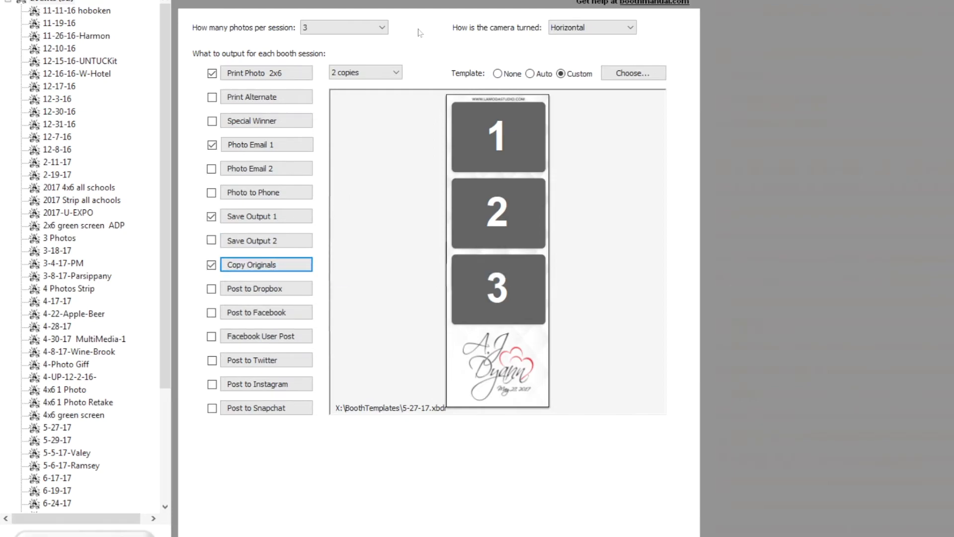
- Open the 5-27-17 strip template for editing from the event's custom template selection
click(623, 74)
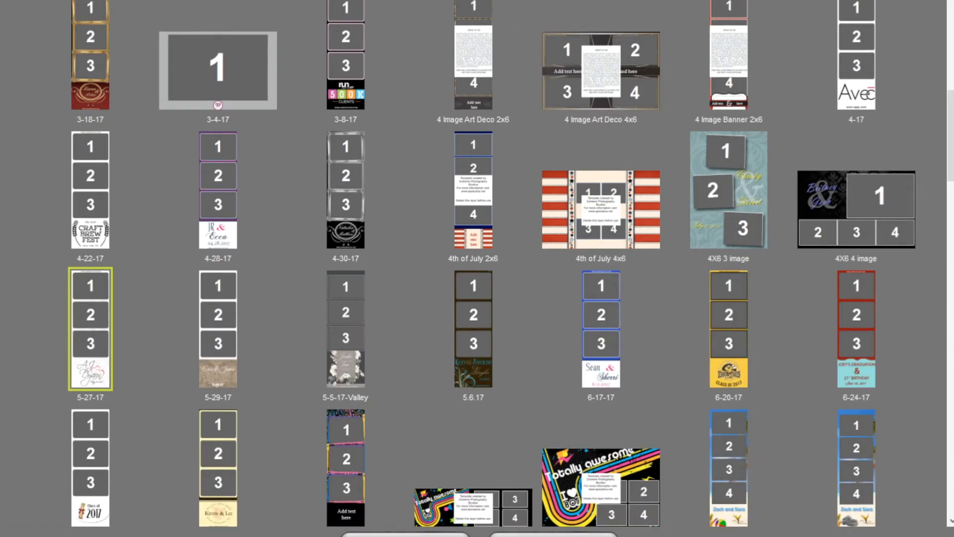
click(405, 535)
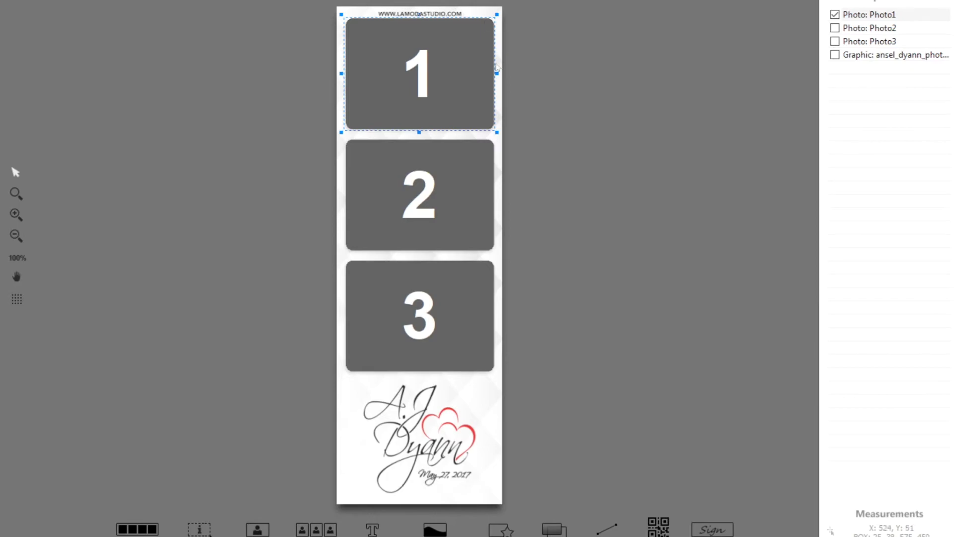
- Delete the old event's overlay graphic from the strip template, keeping the three photo placeholders
click(870, 58)
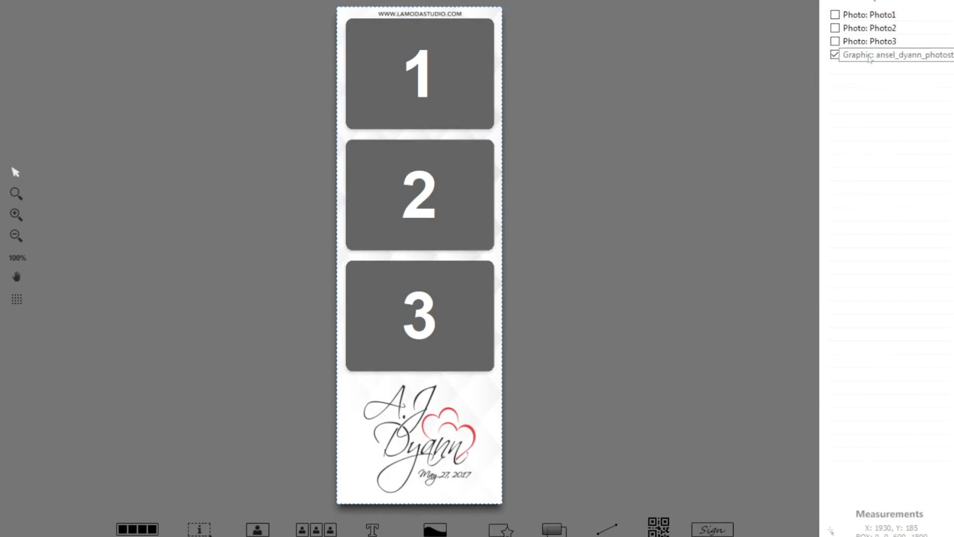
right_click(869, 58)
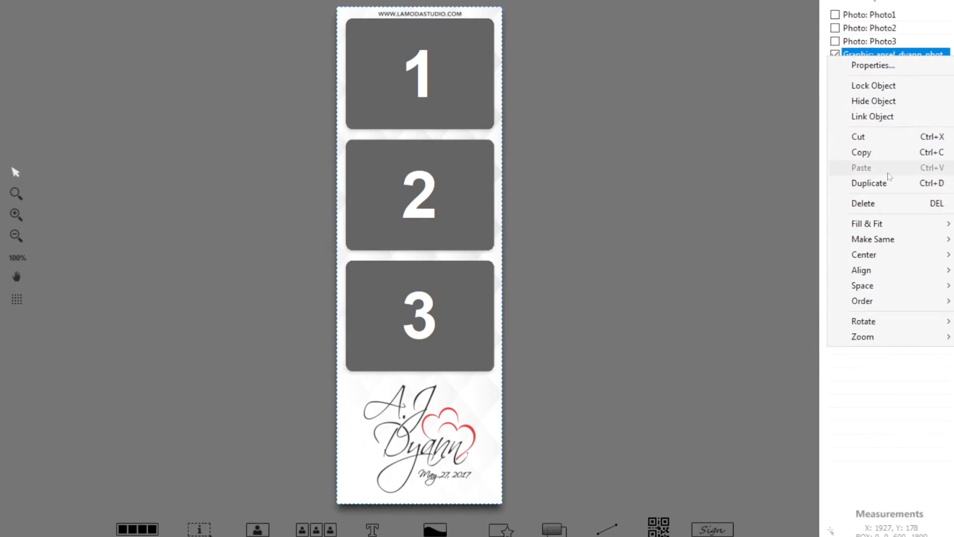
click(879, 209)
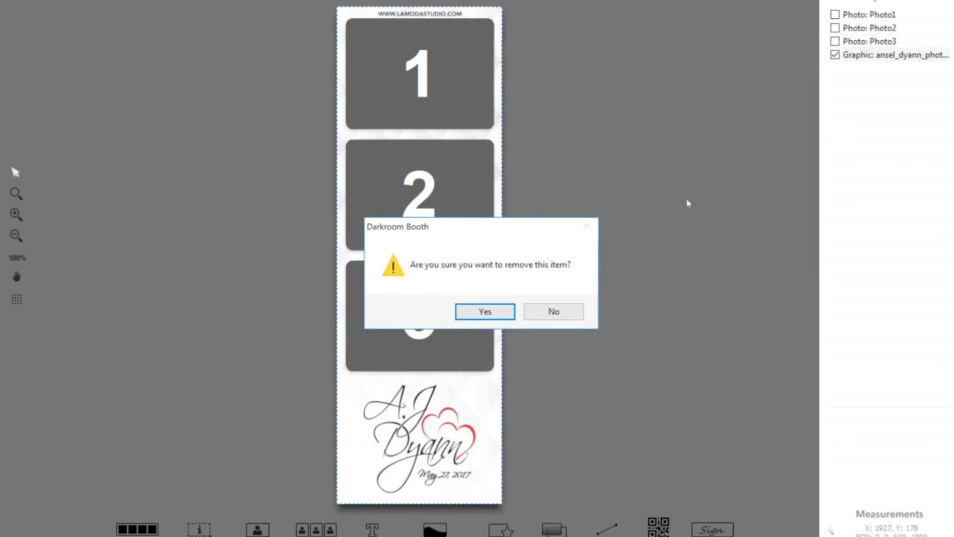
click(497, 316)
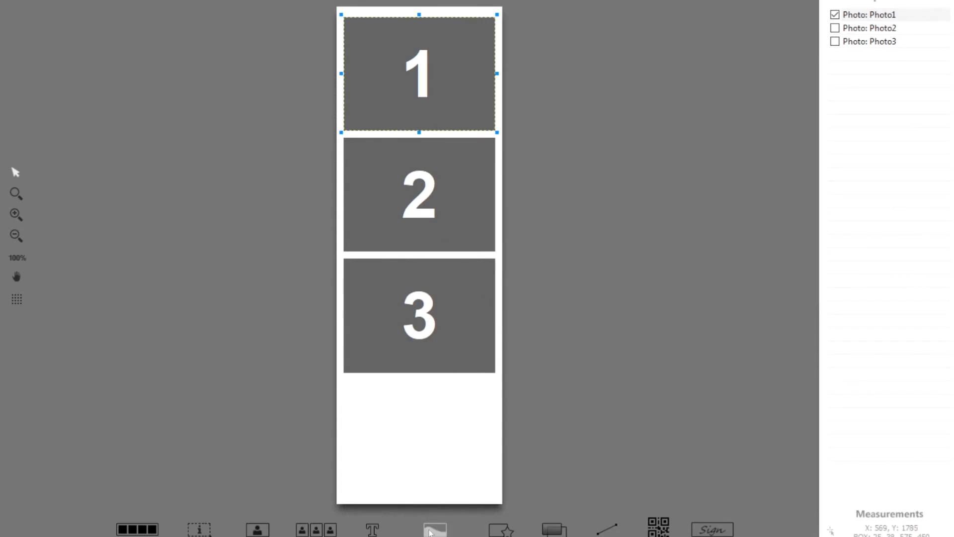
- Add 6-30-17.png from Dropbox's 0-Strips-Done folder as a single graphic, with transparency set to use the image alpha channel
click(430, 530)
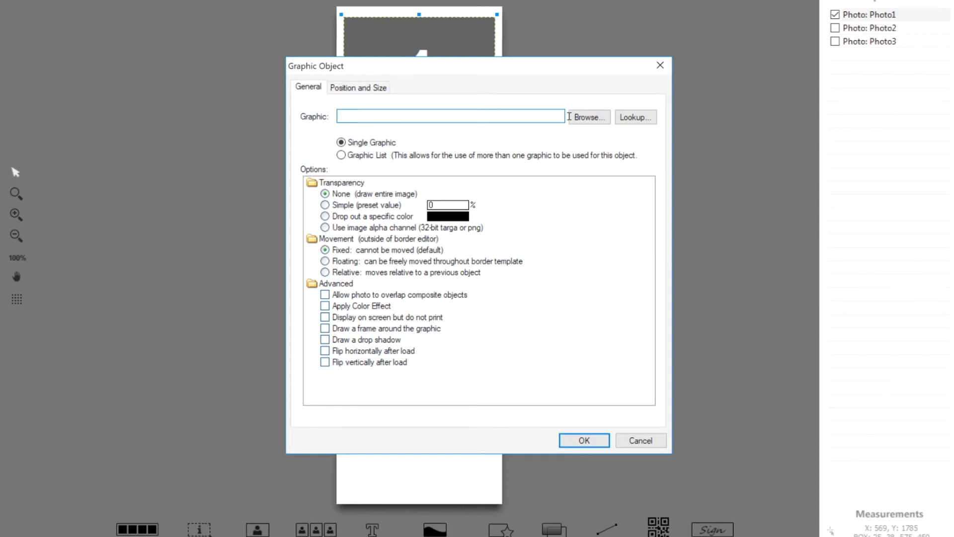
click(582, 119)
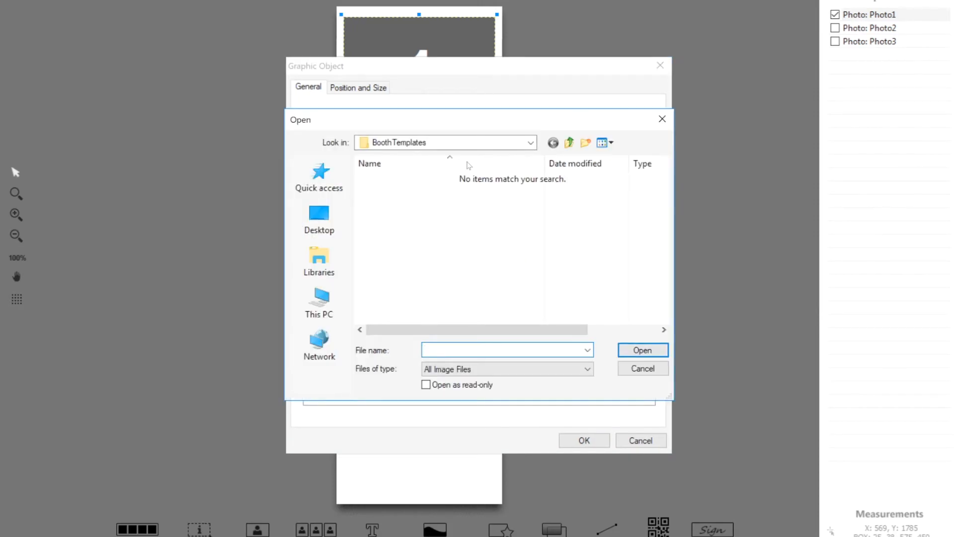
click(320, 219)
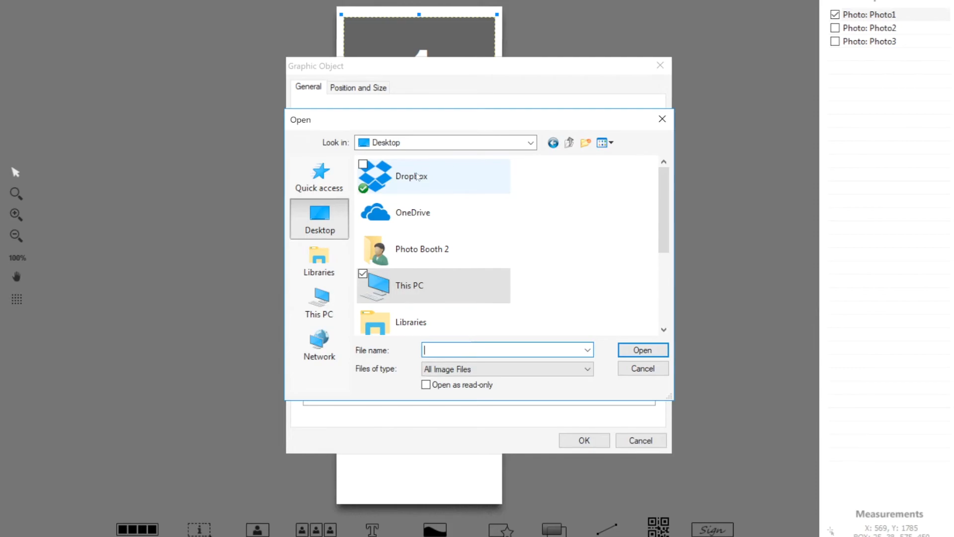
double_click(418, 177)
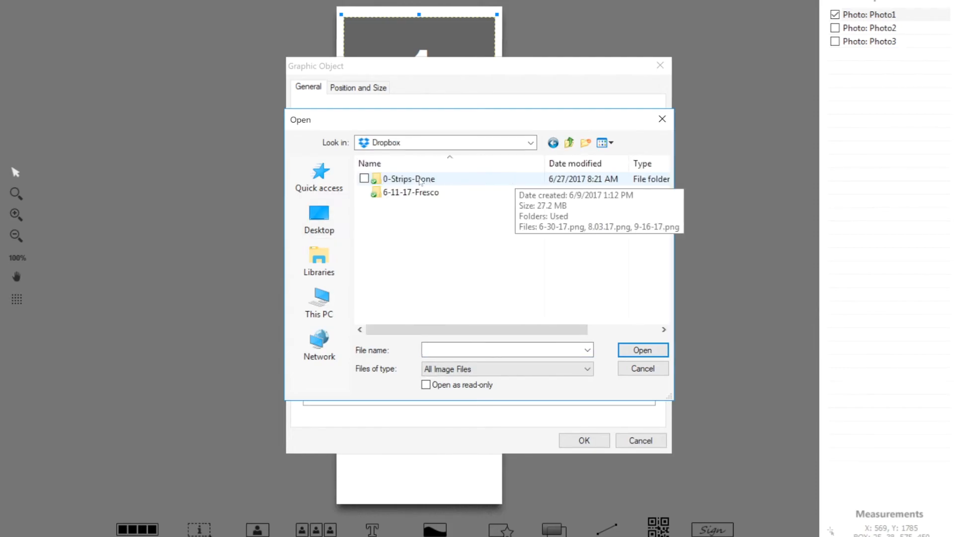
double_click(421, 182)
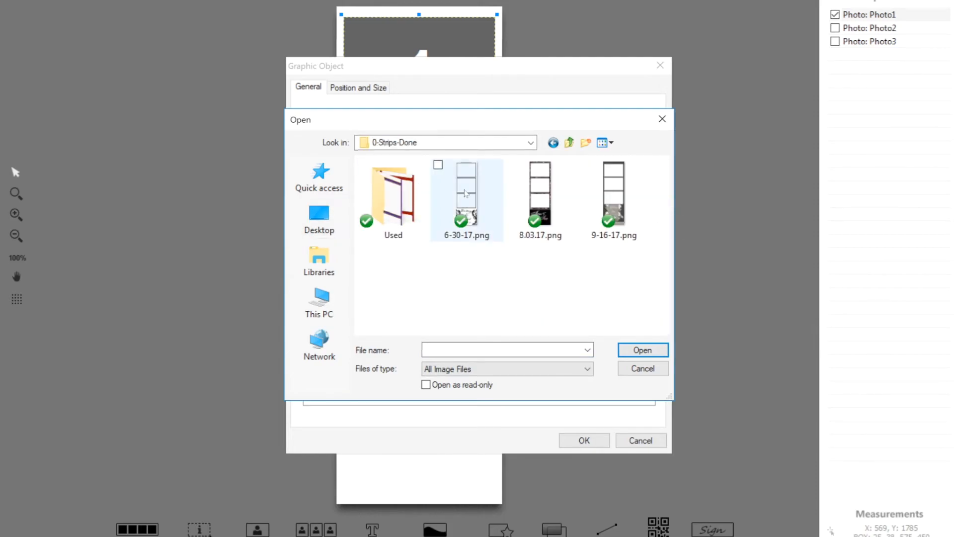
double_click(467, 190)
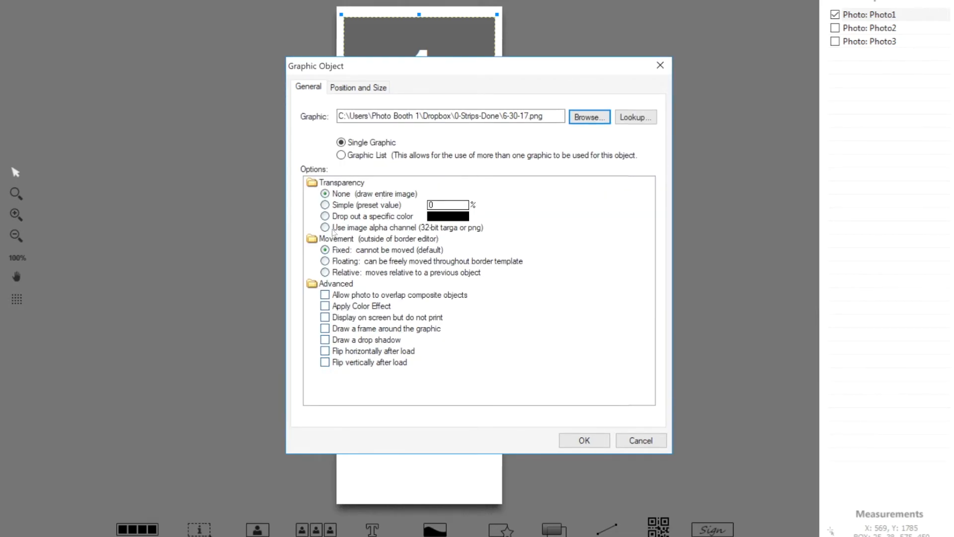
click(326, 229)
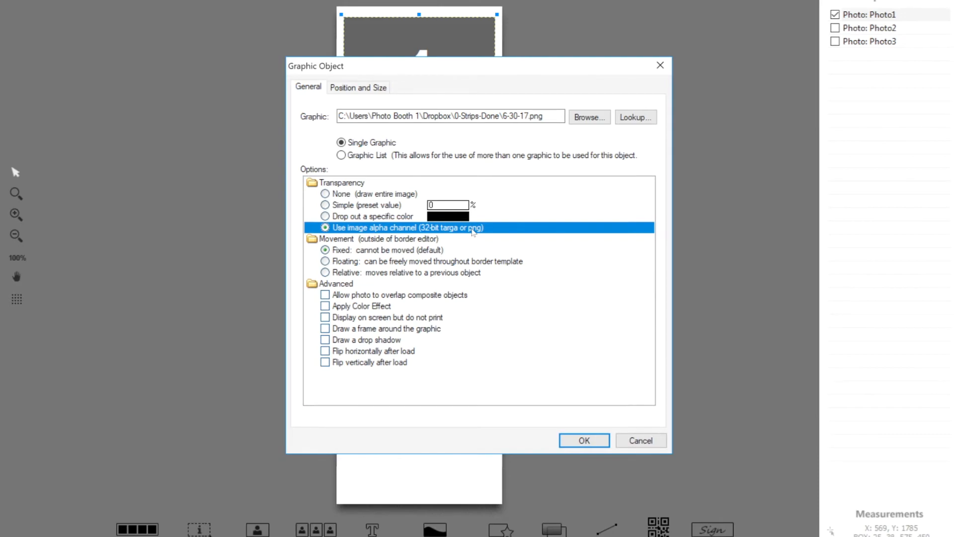
click(586, 441)
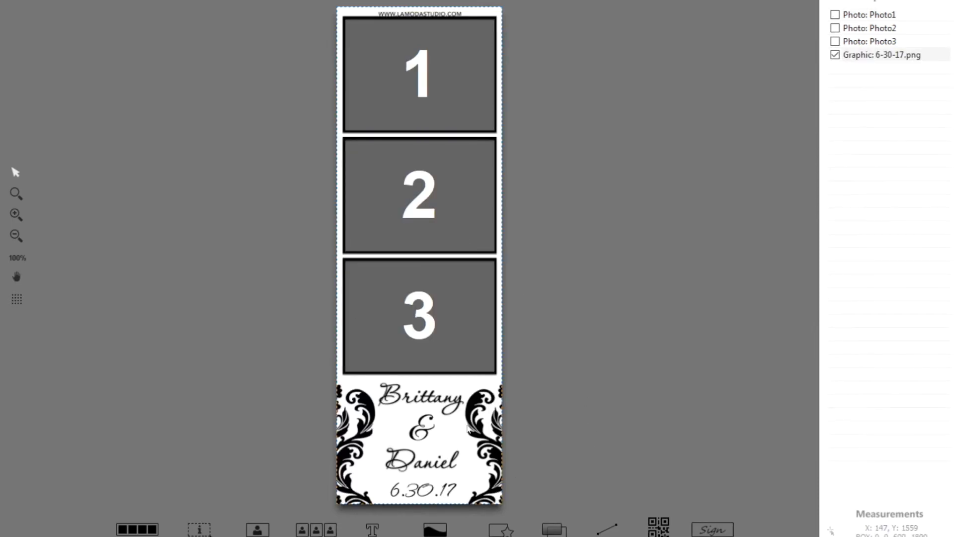
- Check how each of the three photo placeholders lines up with the frames of the new overlay
click(441, 108)
click(442, 196)
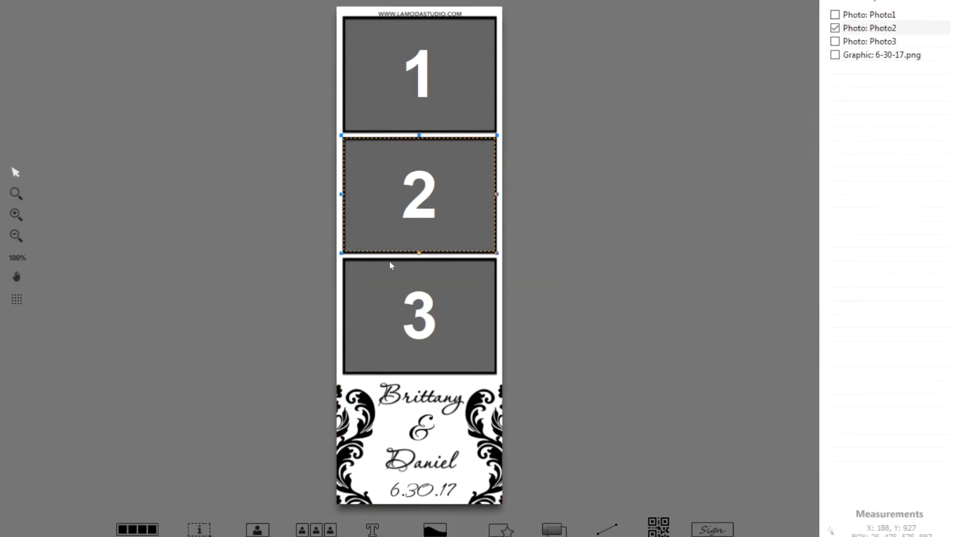
click(402, 311)
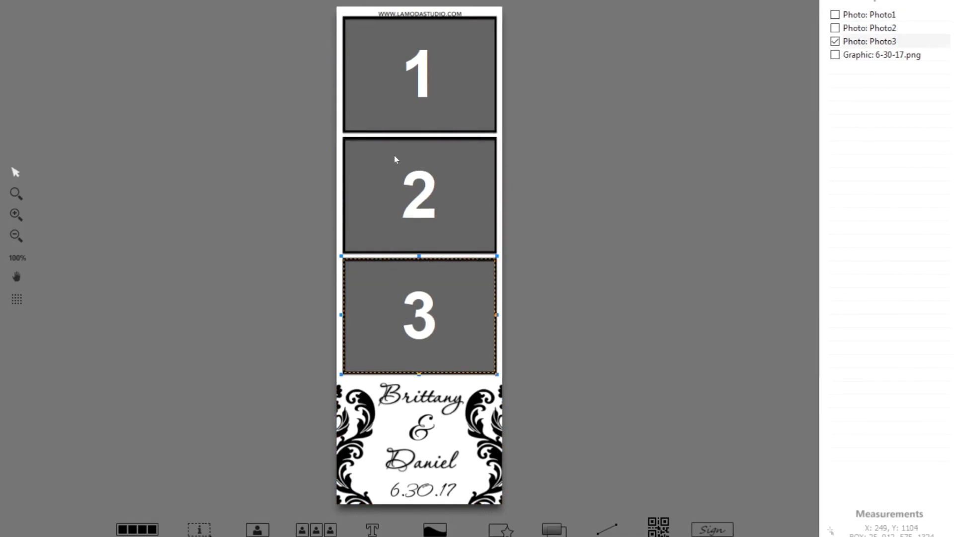
click(397, 94)
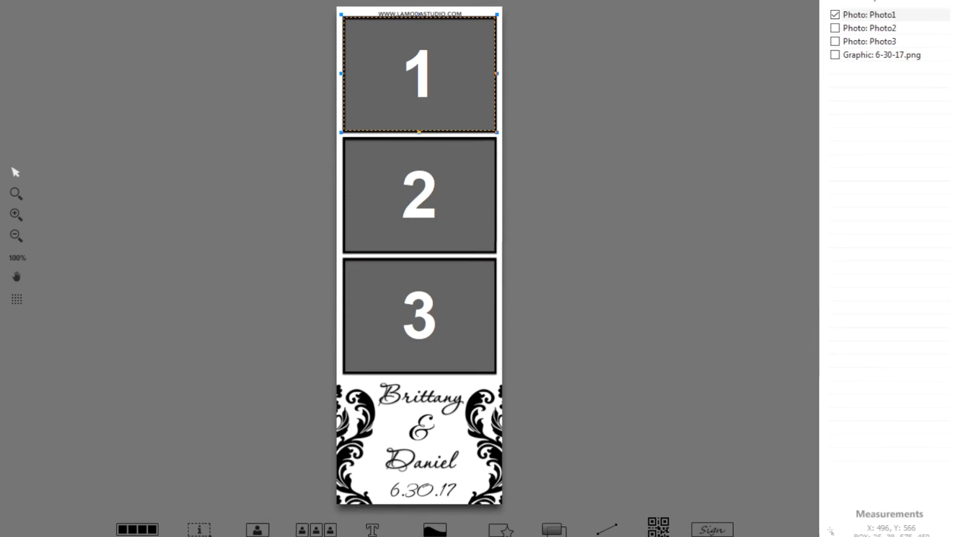
- Compare the first photo's position and size settings with the frame dimensions noted in the Photoshop strip design
key(super+Tab)
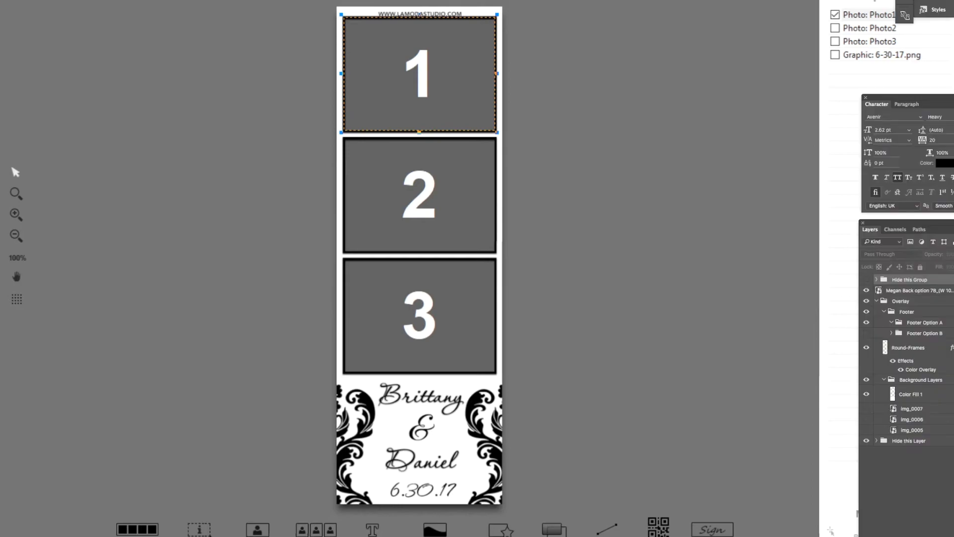
drag(953, 535, 665, 0)
click(765, 205)
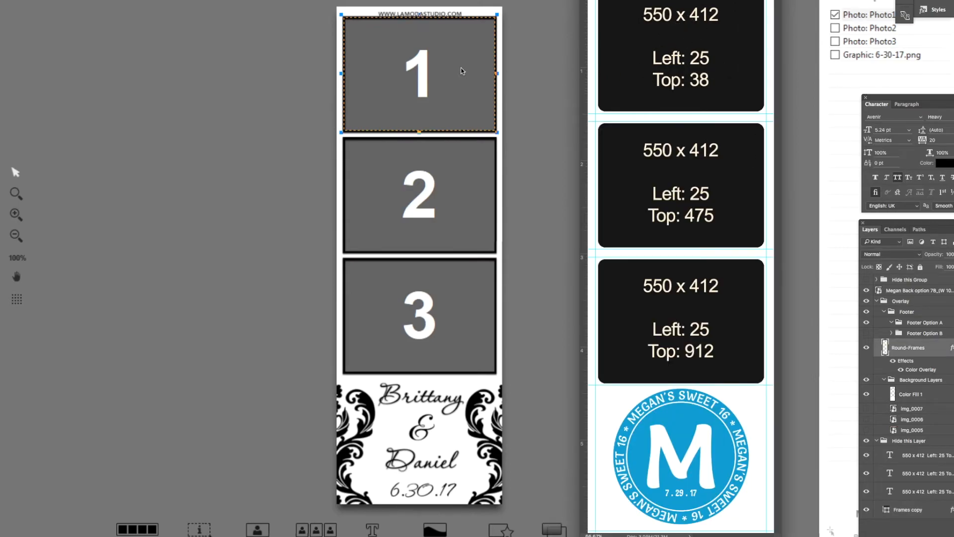
click(430, 61)
double_click(429, 61)
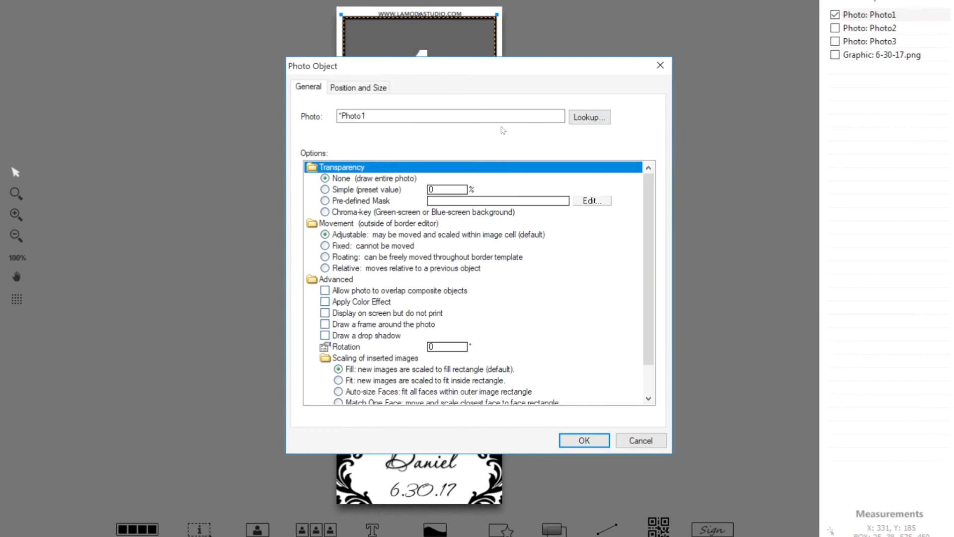
click(347, 87)
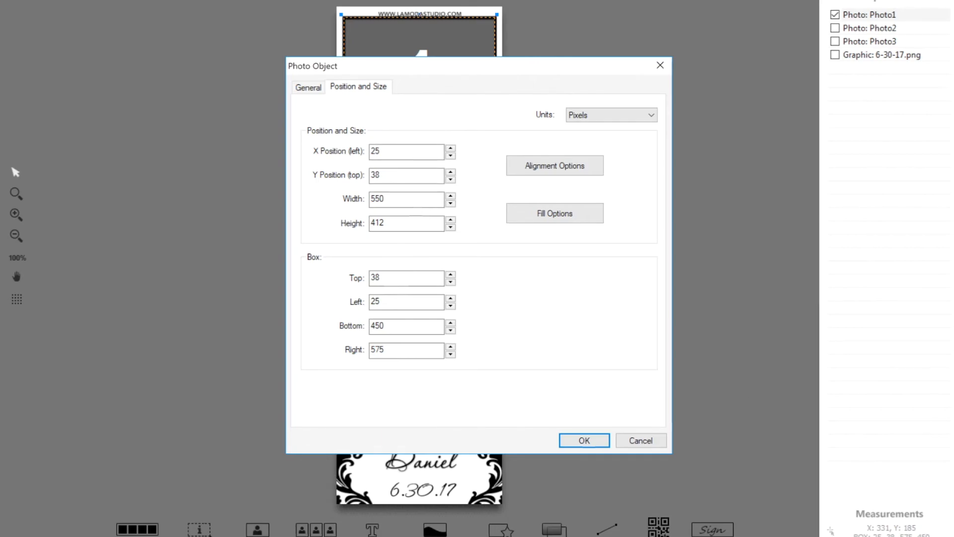
key(super+Tab)
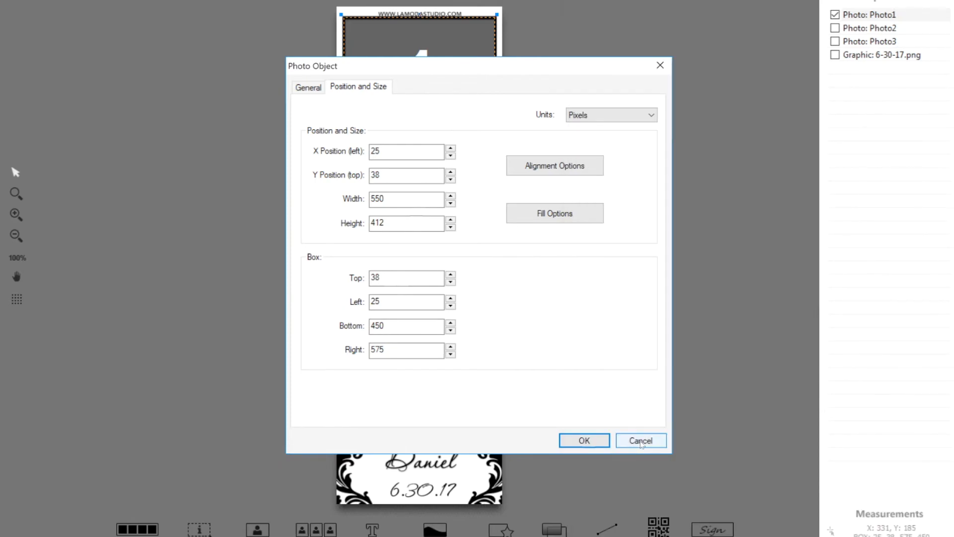
click(640, 441)
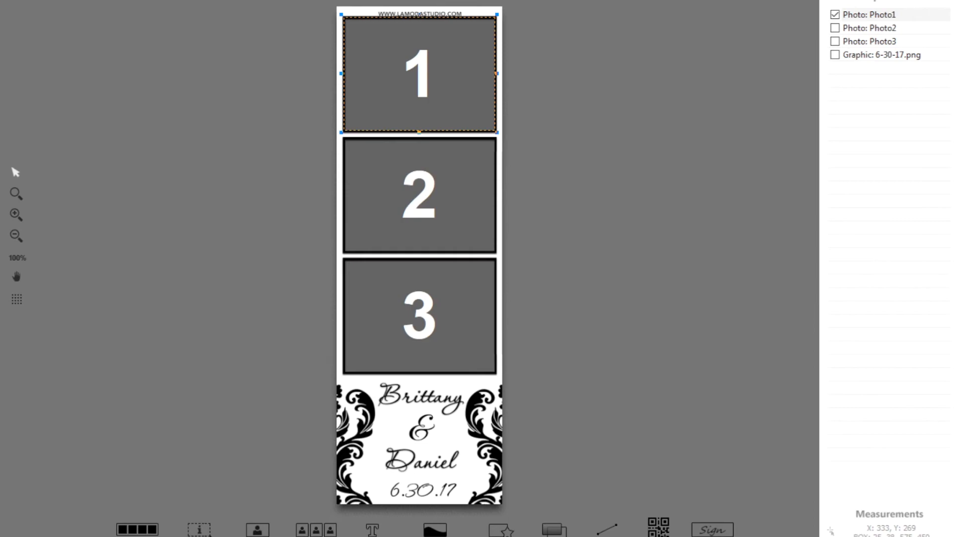
- Save the template as 6-30-17 in the BoothTemplates folder and use it as the event's custom print template
key(ctrl+shift+s)
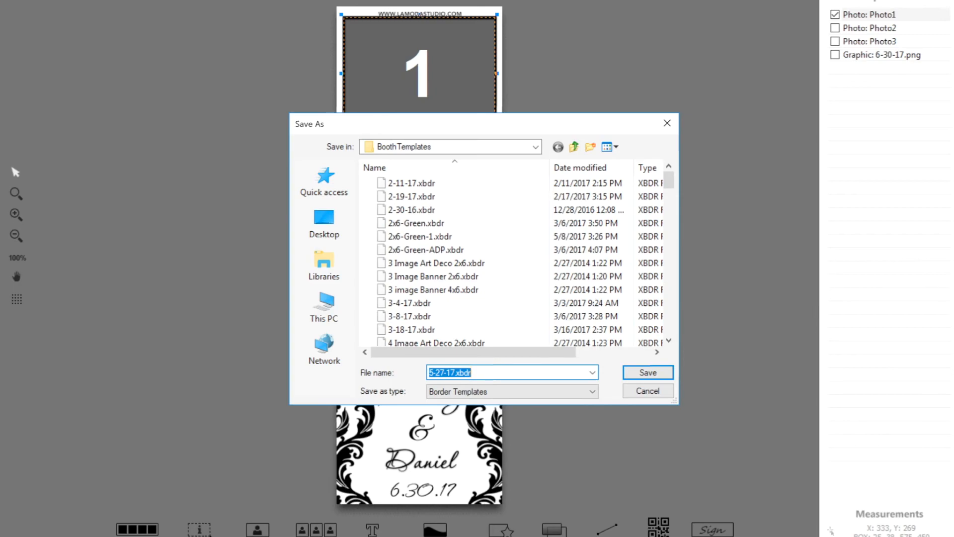
text(6-)
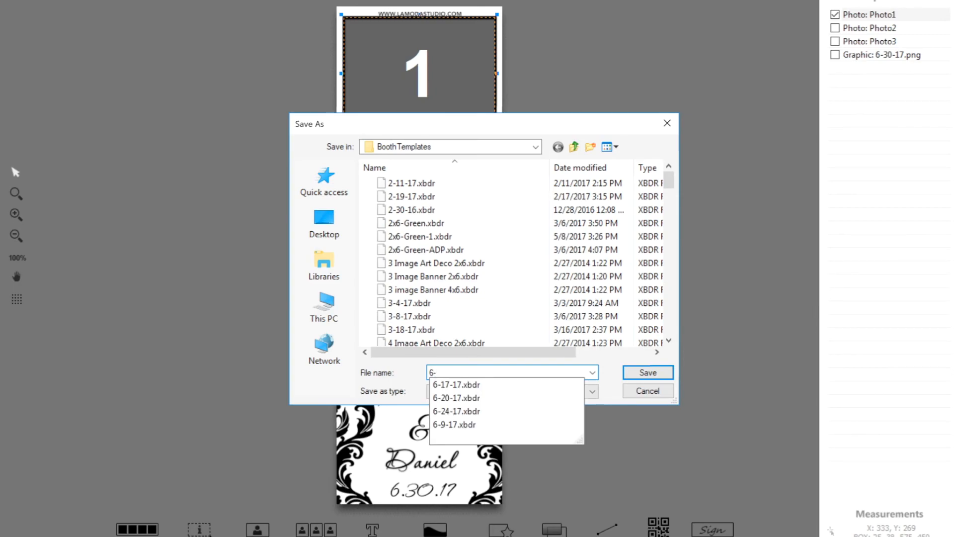
text(30-17)
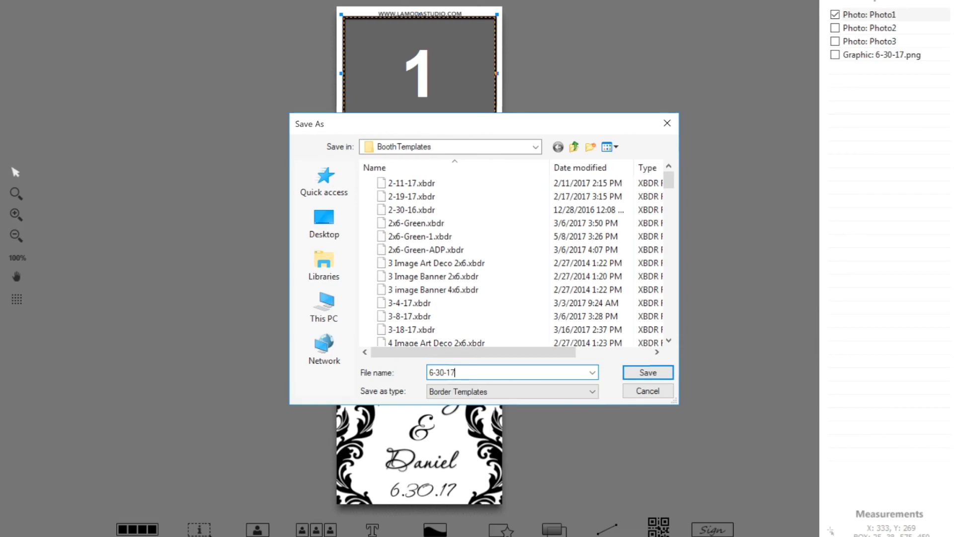
click(648, 372)
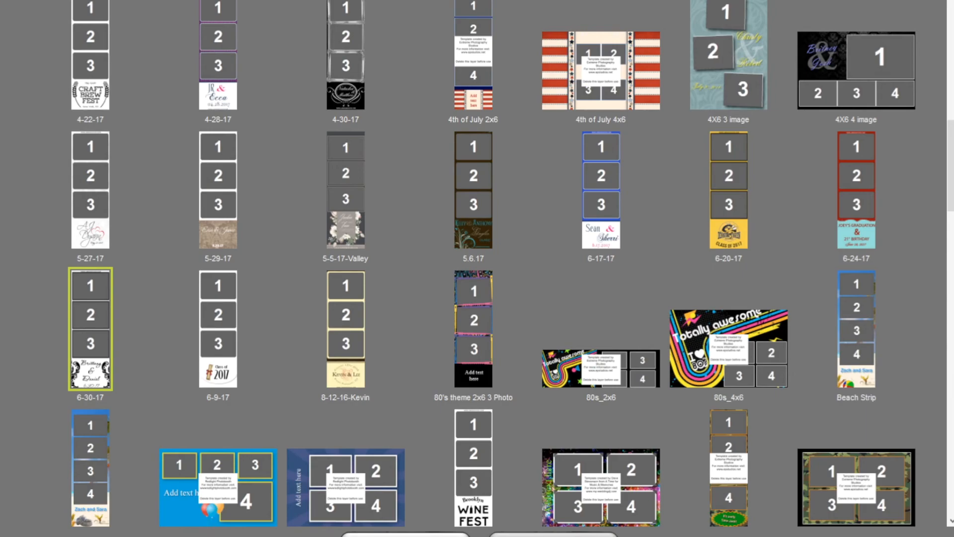
click(405, 535)
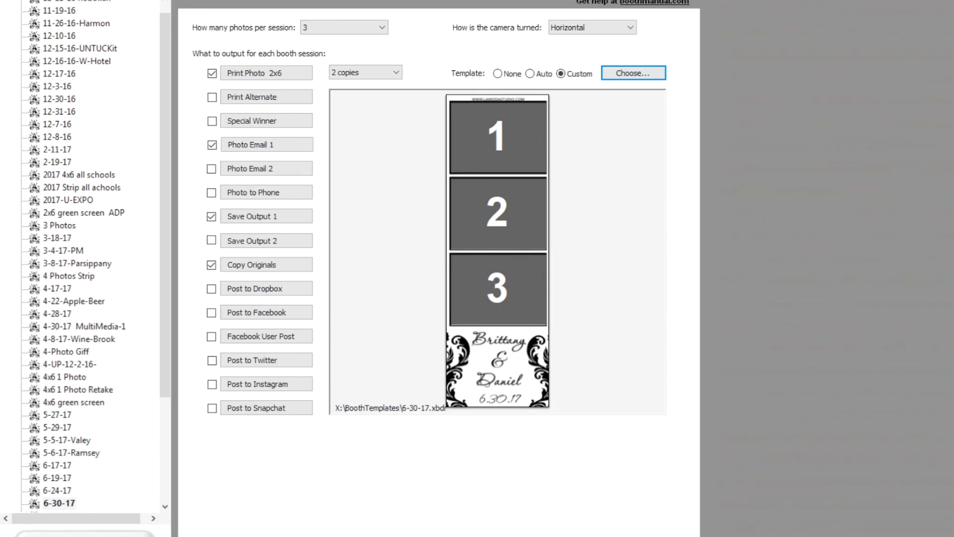
- Review the event's session triggers and set its copies prompt to Prompt after session
click(447, 1)
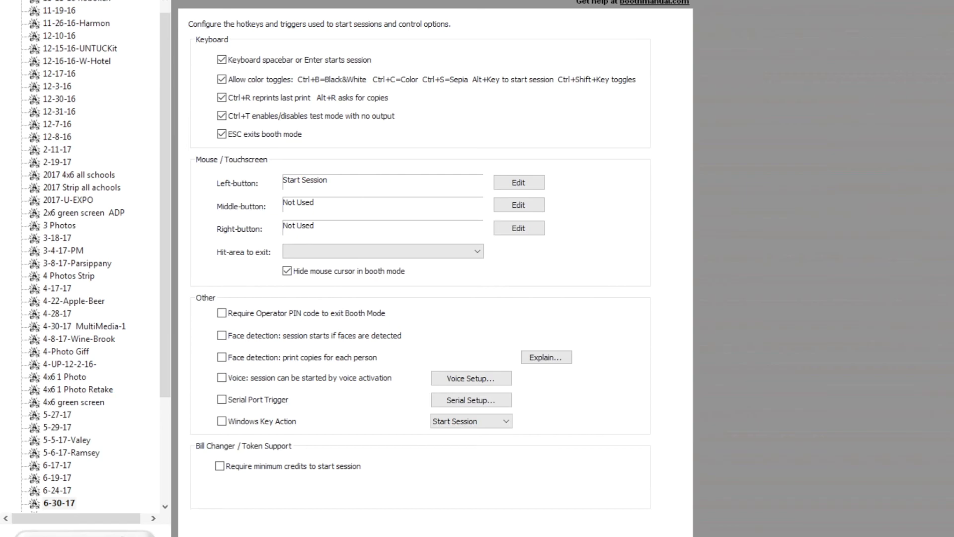
click(408, 1)
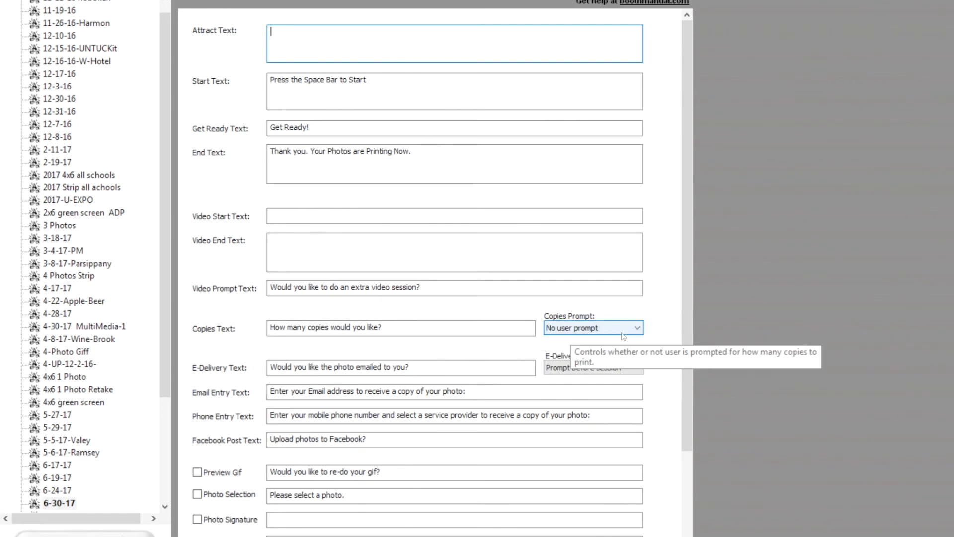
click(595, 327)
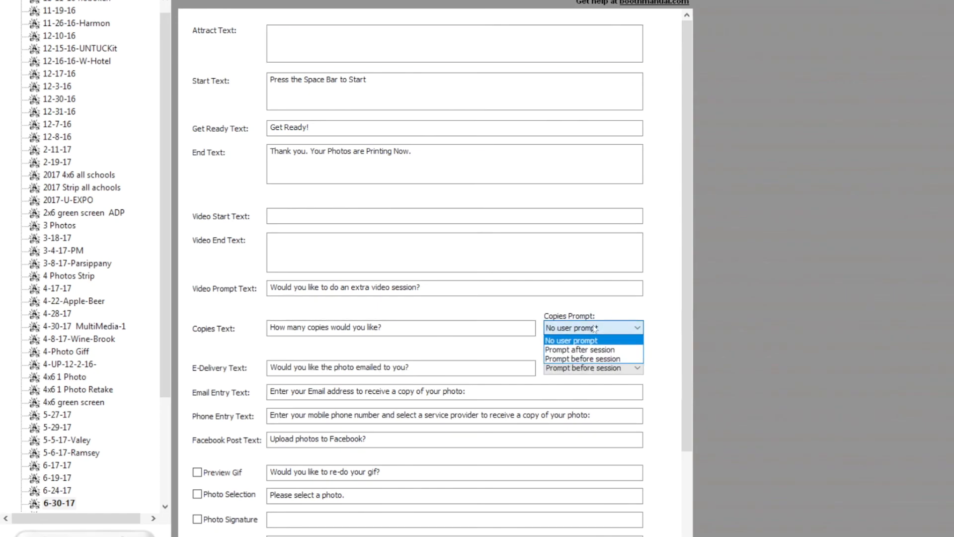
click(581, 349)
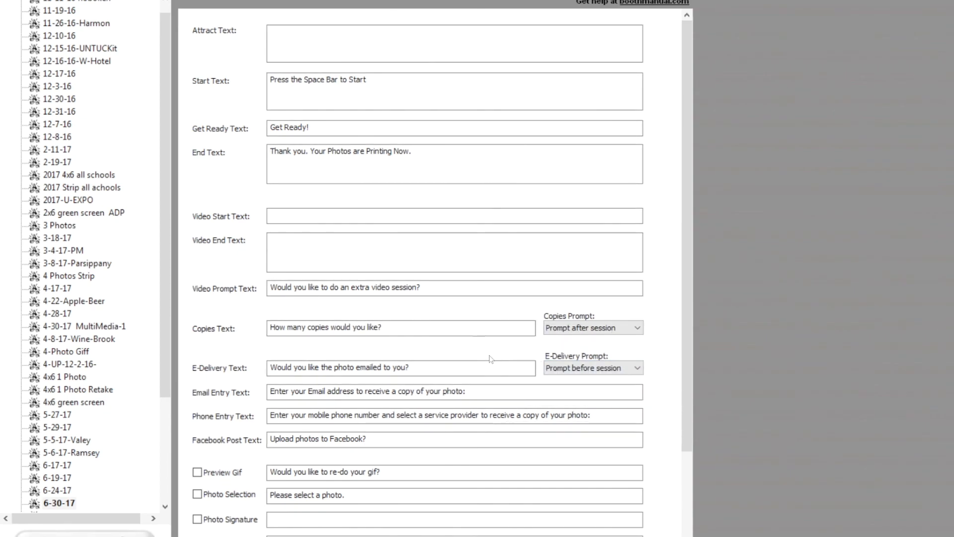
- Review the event's timing and delays, live view options and camera settings
click(436, 1)
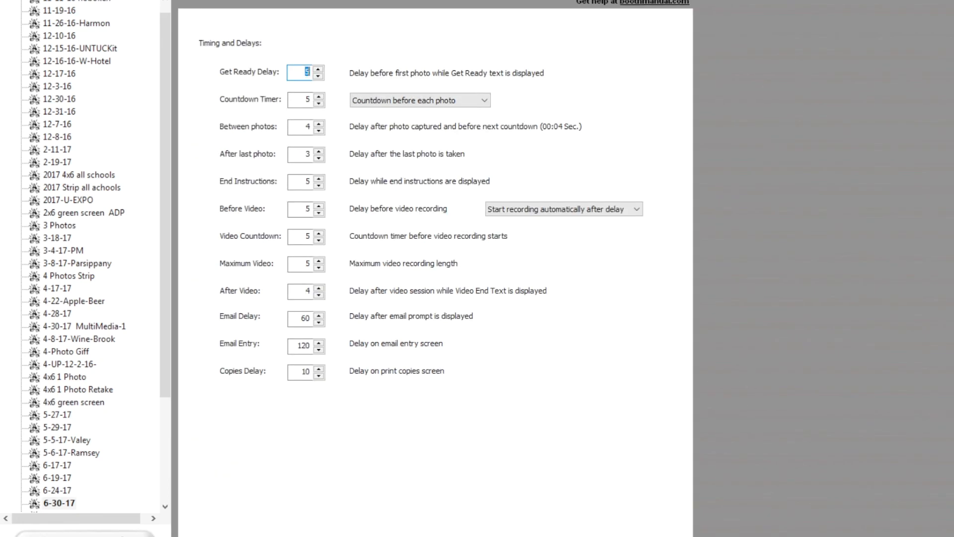
click(472, 1)
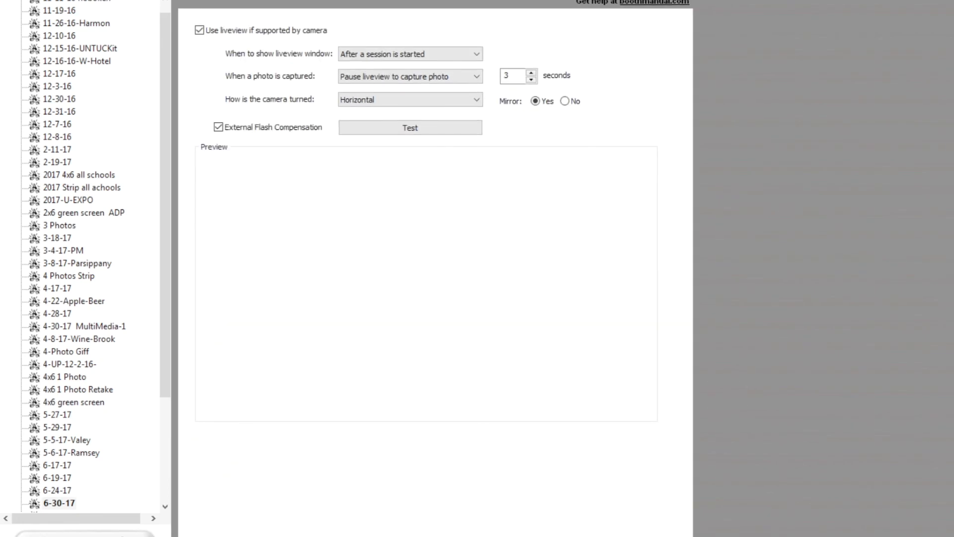
click(508, 1)
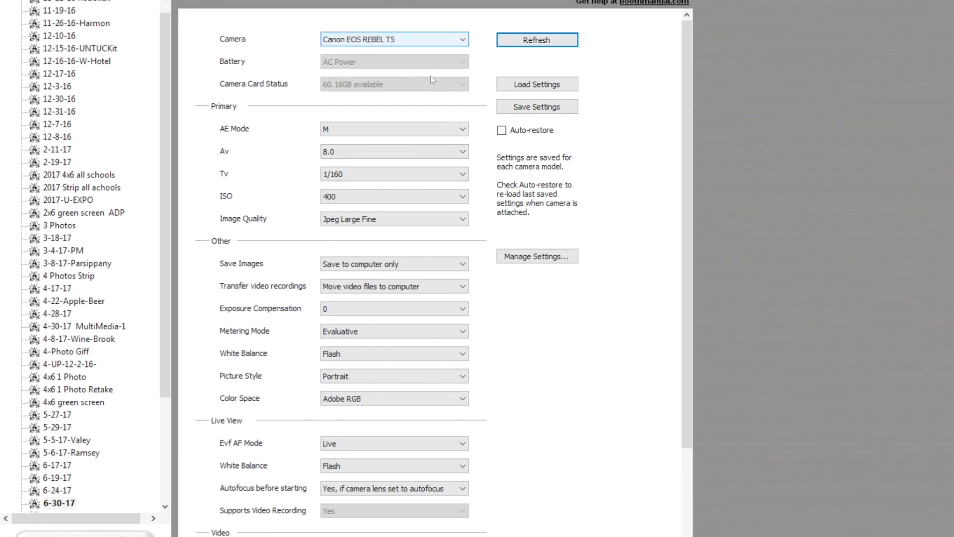